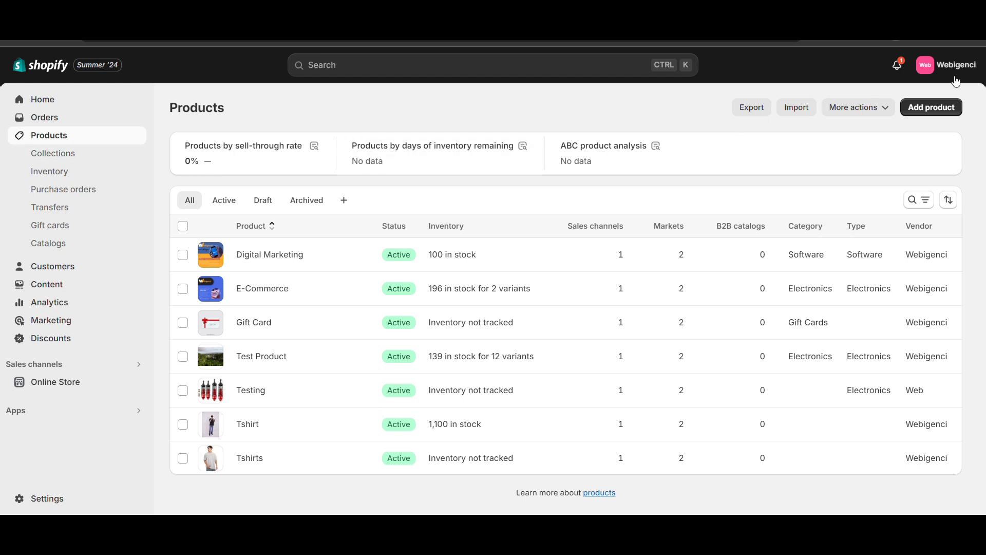
Start adding a new product and enter "Product Title" as its title
click(948, 105)
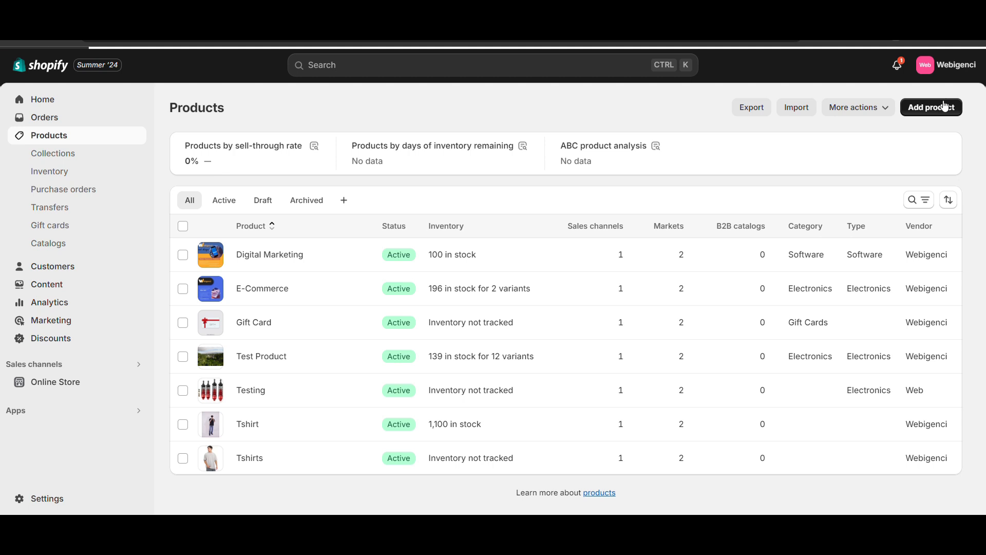
click(457, 167)
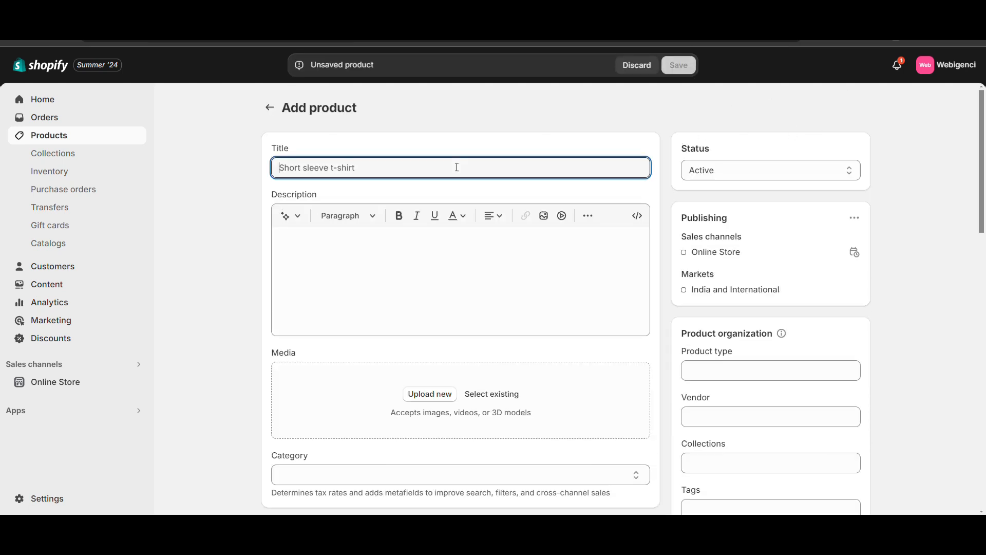
text(Produc)
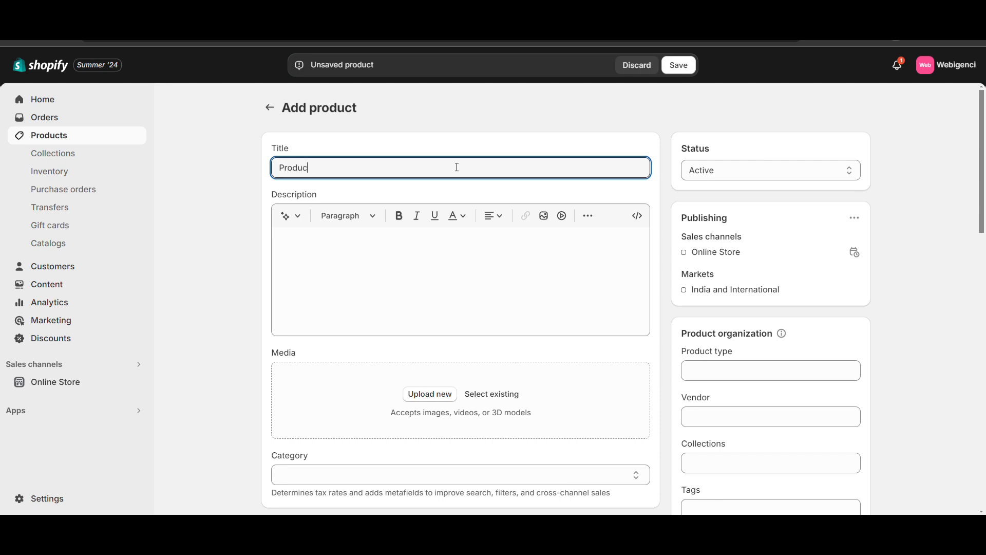
text(t Title)
Fill in the product description with "Some Descrtiptions"
click(433, 289)
text(S)
key(BackSpace)
text(Some D)
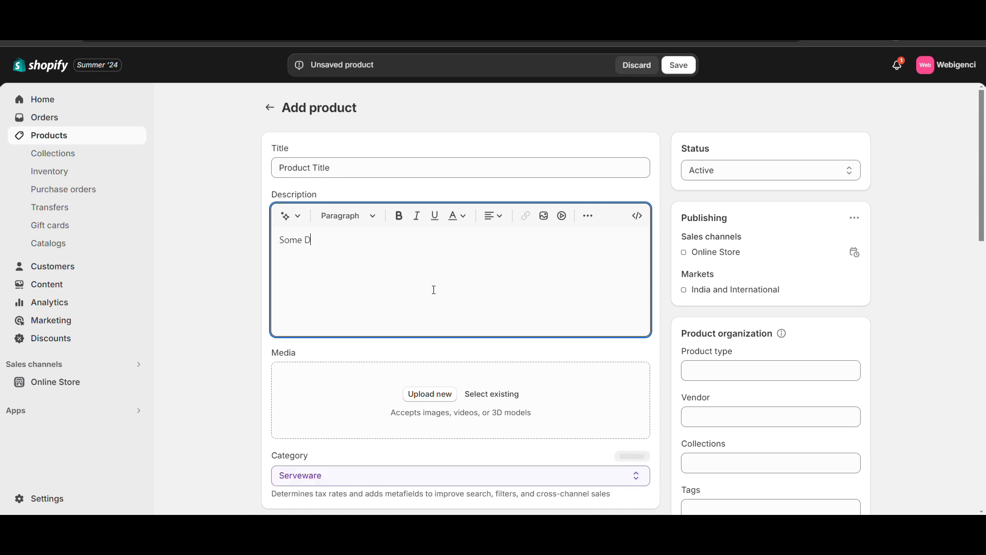
text(escr)
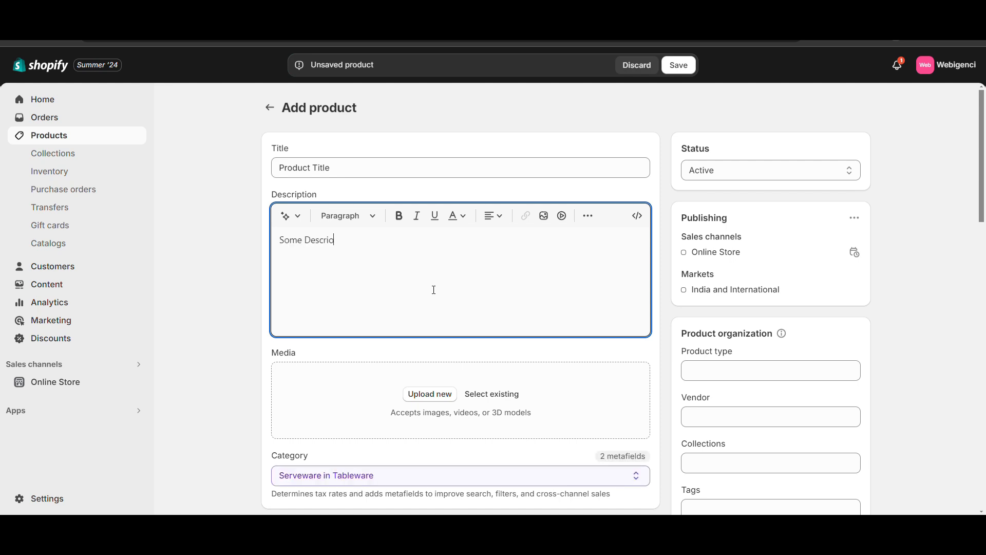
text(tiptions)
scroll(434, 290, down, 2)
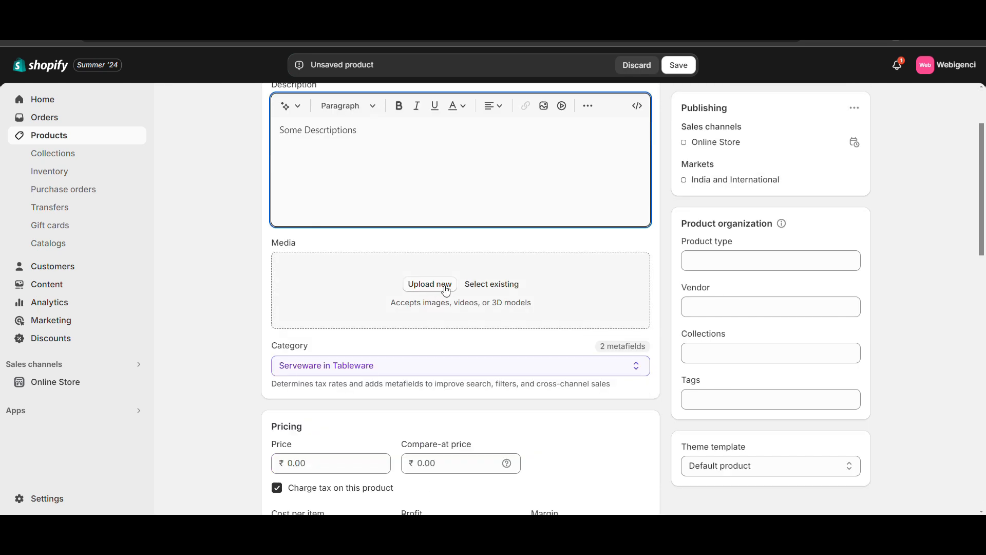
click(494, 289)
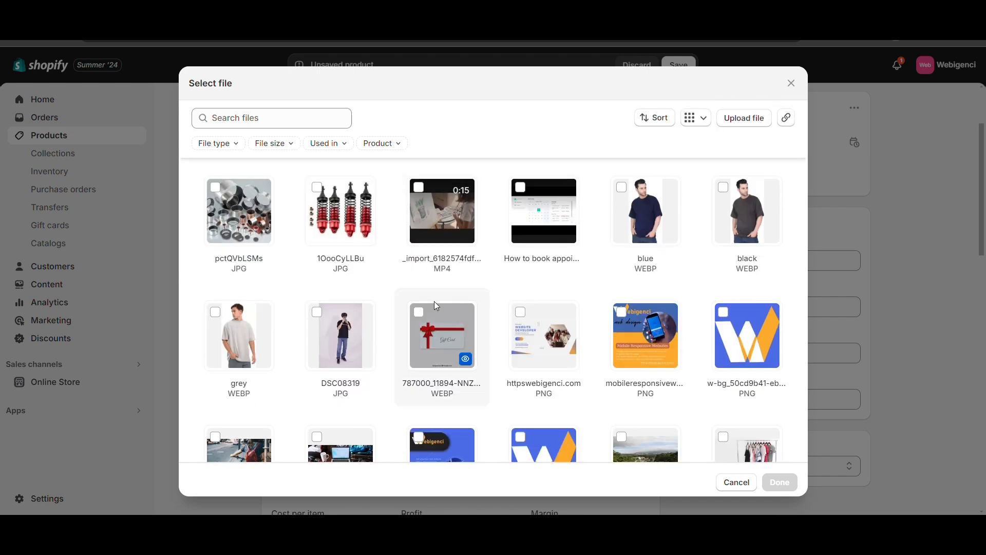
click(627, 207)
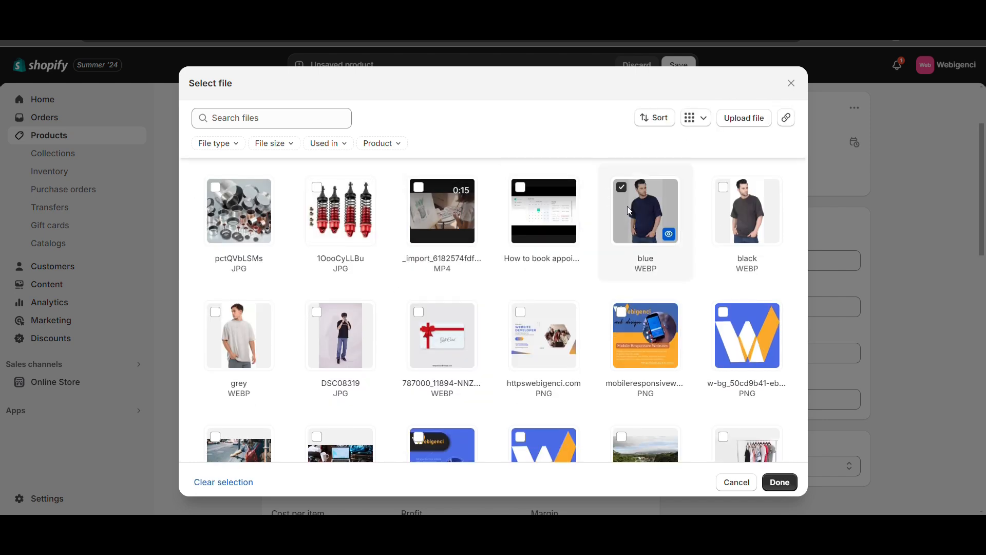
click(738, 483)
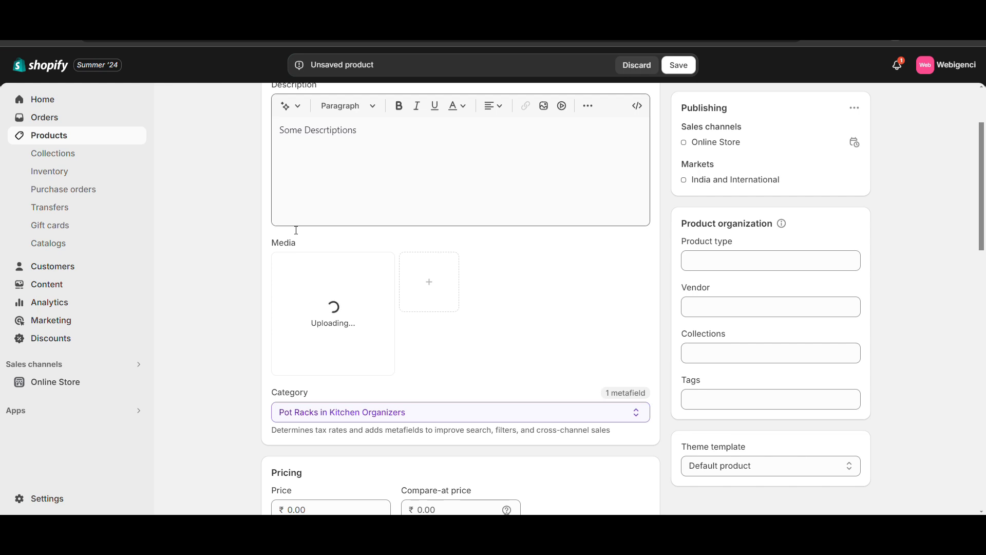
Set the product's price to ₹100 and its compare-at price to ₹150
scroll(297, 230, down, 5)
click(314, 260)
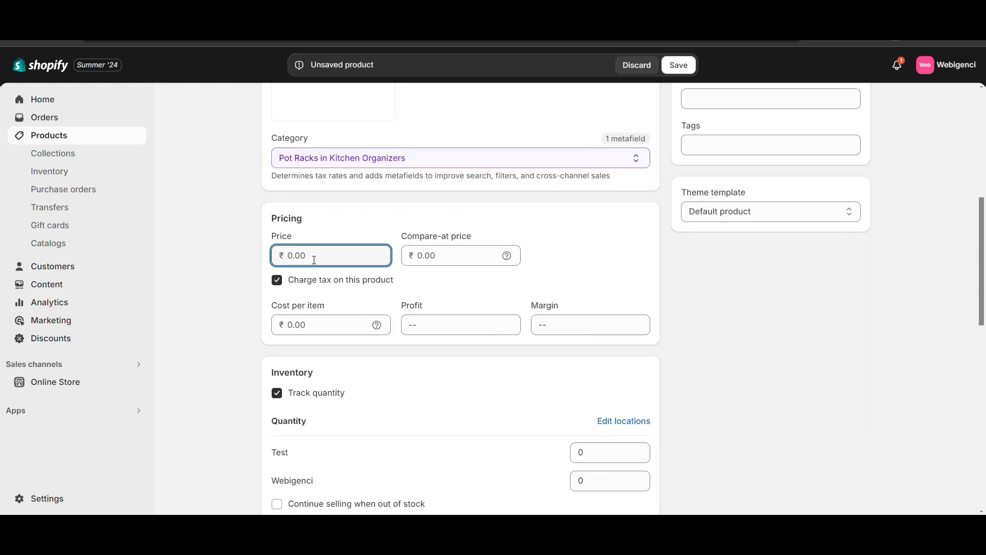
click(454, 257)
click(300, 264)
text(100)
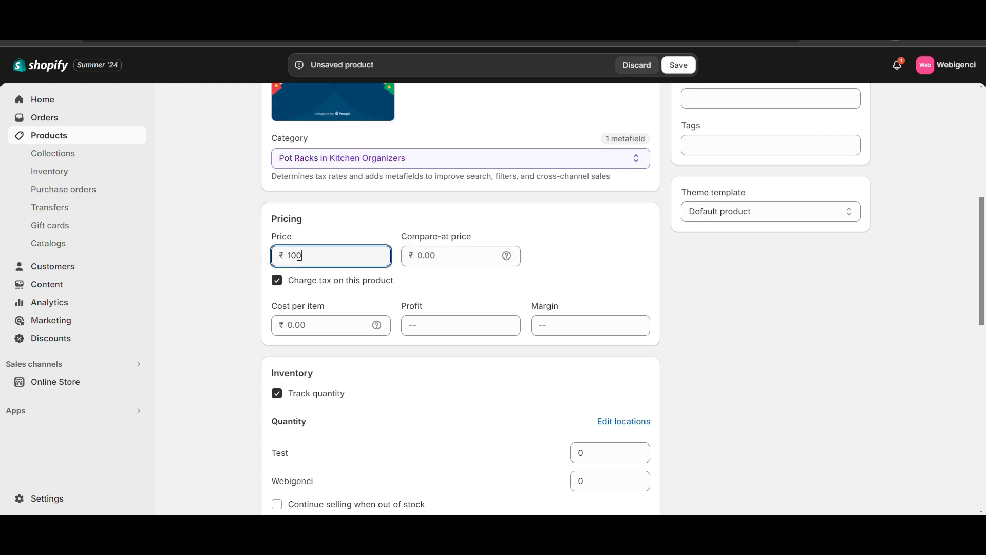
click(435, 266)
text(150)
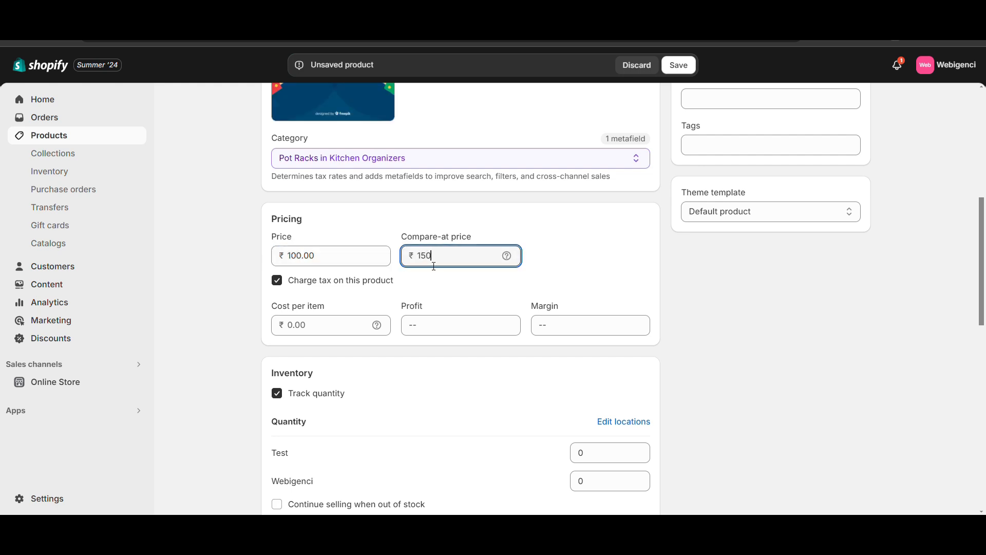
Switch charging tax on this product off and back on
drag(397, 233, 479, 242)
click(430, 260)
double_click(429, 260)
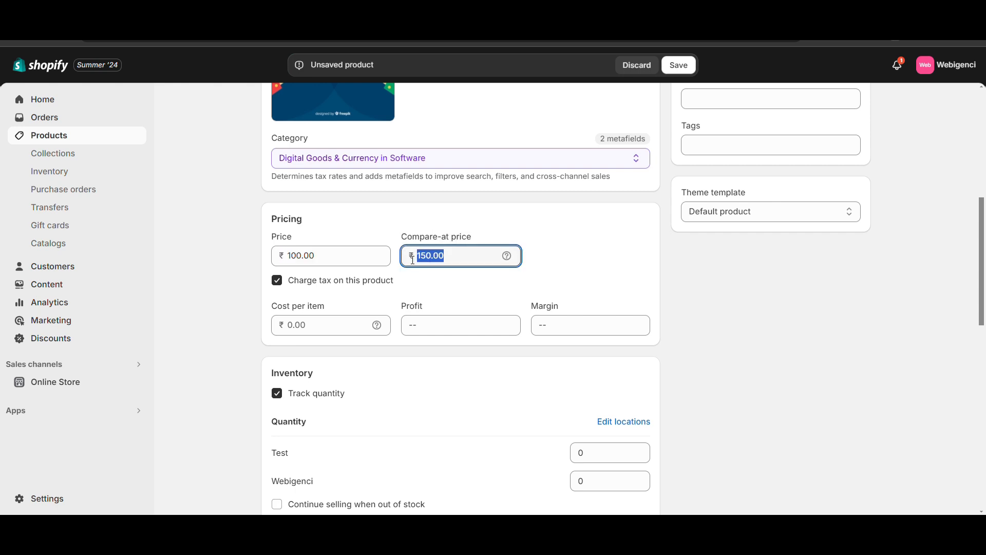
double_click(384, 255)
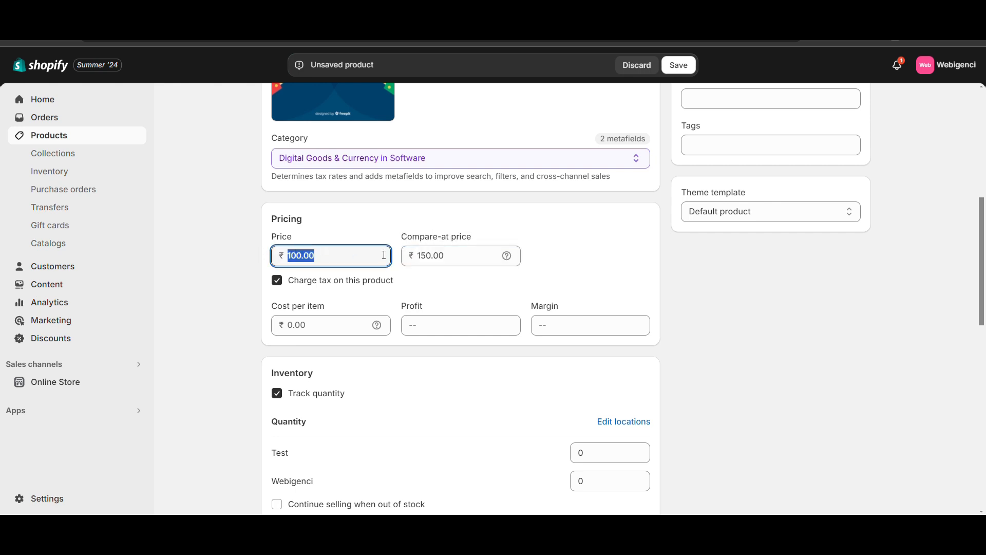
scroll(359, 244, down, 1)
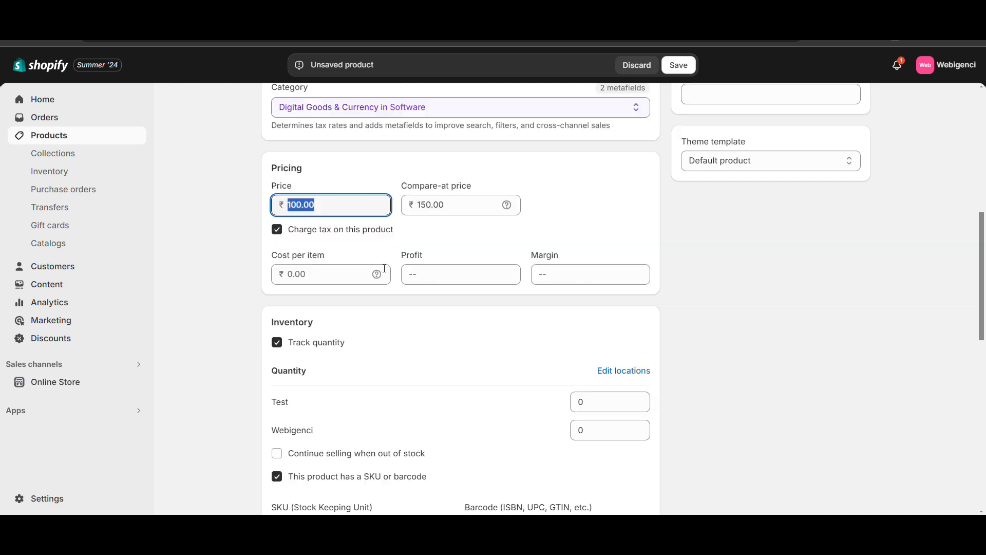
click(277, 232)
click(279, 232)
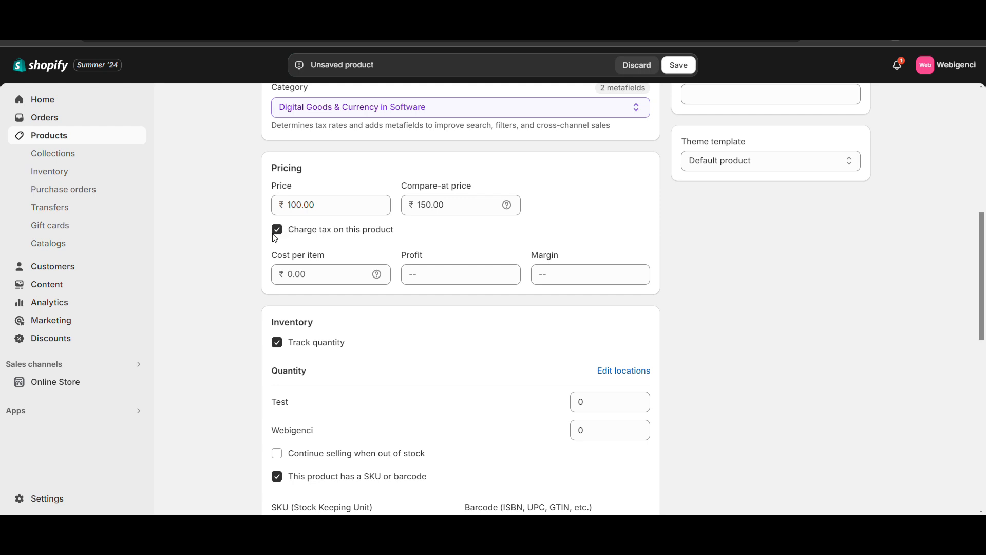
Enter 10 and then 9 as the inventory quantity for the Test location
scroll(275, 238, down, 1)
scroll(311, 194, down, 1)
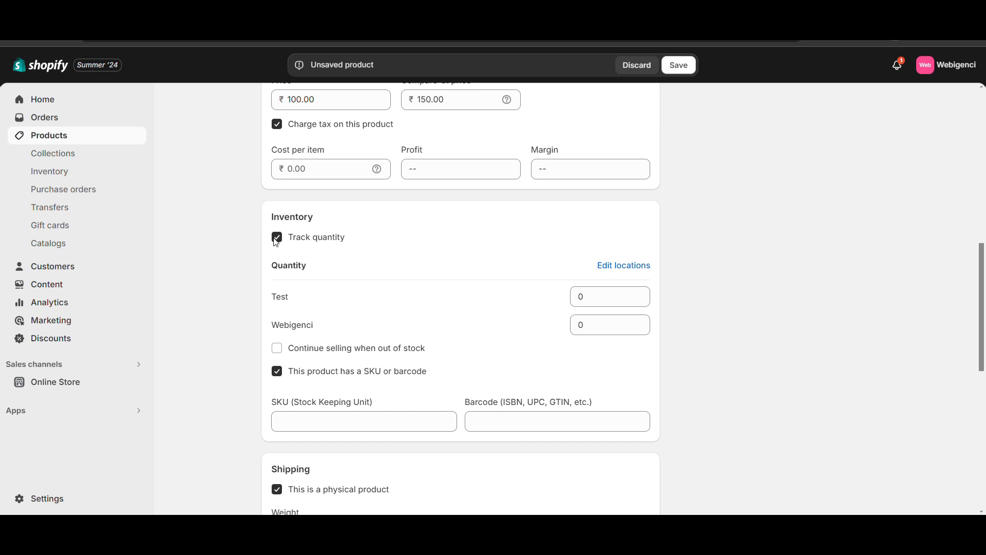
click(585, 298)
double_click(586, 298)
text(10)
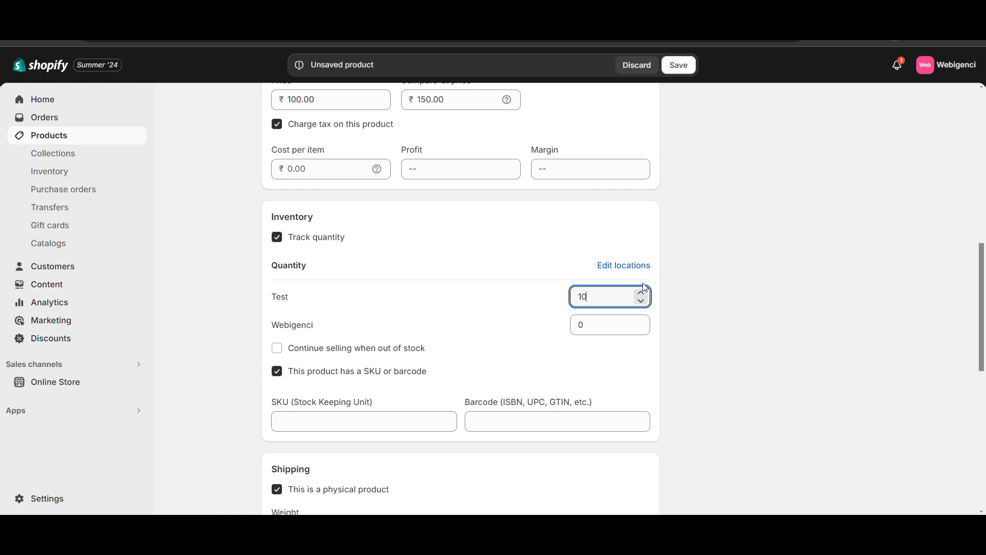
click(646, 303)
click(645, 293)
key(BackSpace)
key(BackSpace)
text(9)
Switch quantity tracking off and back on for the product
click(278, 241)
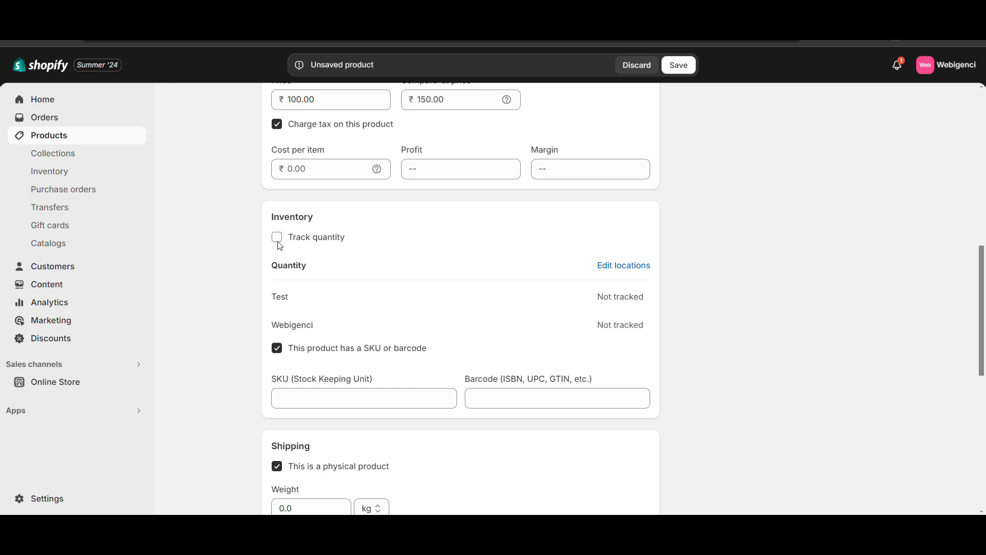
click(278, 238)
click(601, 302)
double_click(602, 302)
click(755, 288)
click(580, 297)
double_click(580, 297)
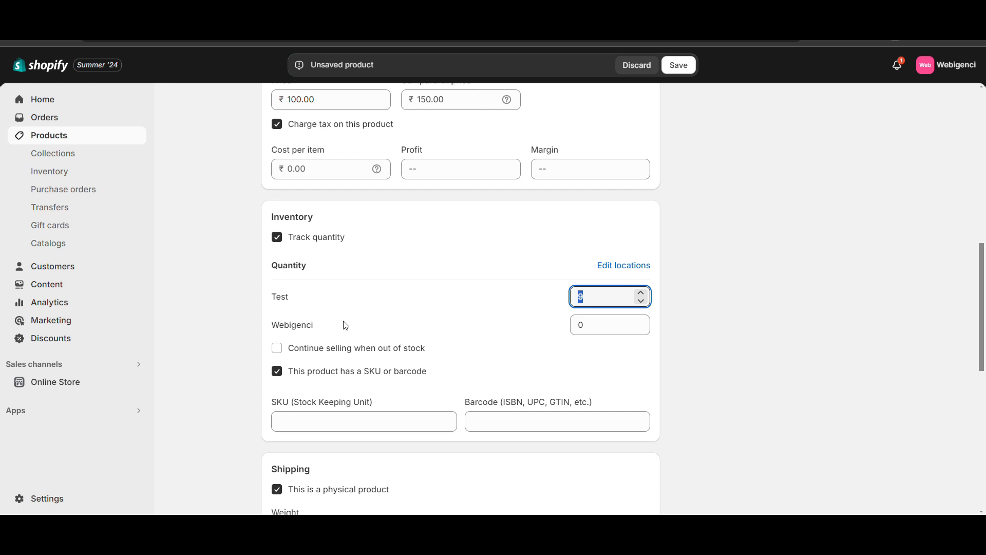
Allow selling to continue when out of stock and set the Test location's quantity to 0
scroll(346, 325, down, 1)
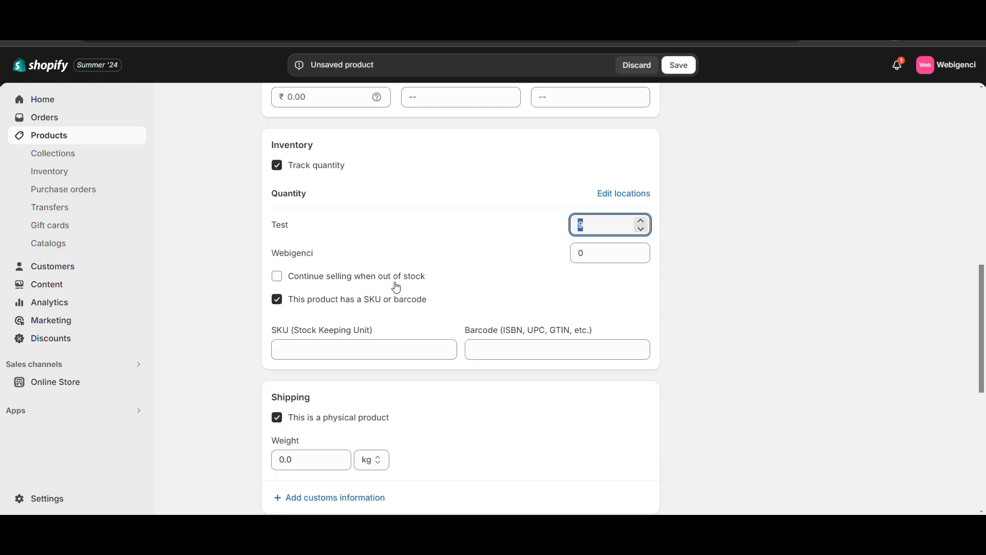
click(281, 276)
click(594, 221)
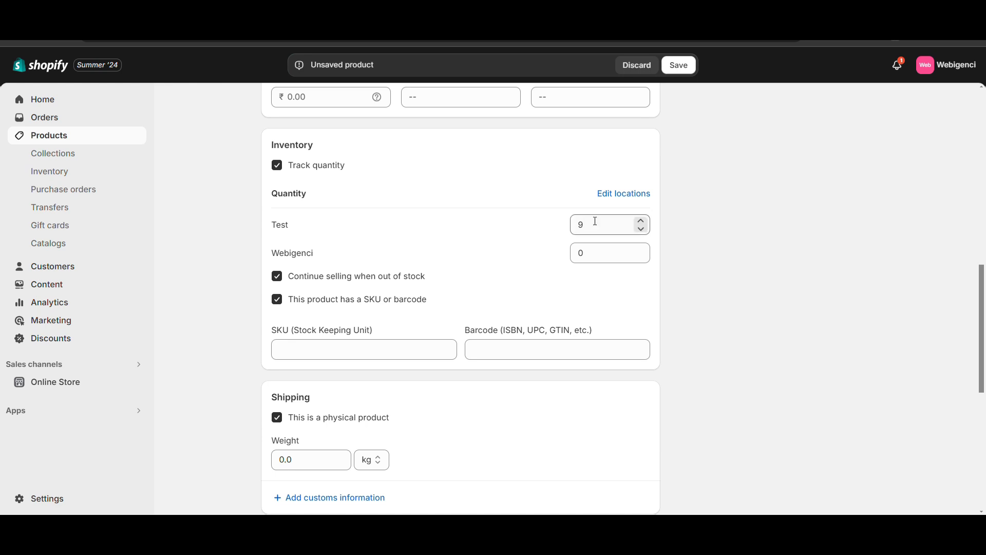
key(BackSpace)
text(0)
Turn off selling when out of stock and set the Test location's quantity to 10
click(280, 277)
double_click(616, 226)
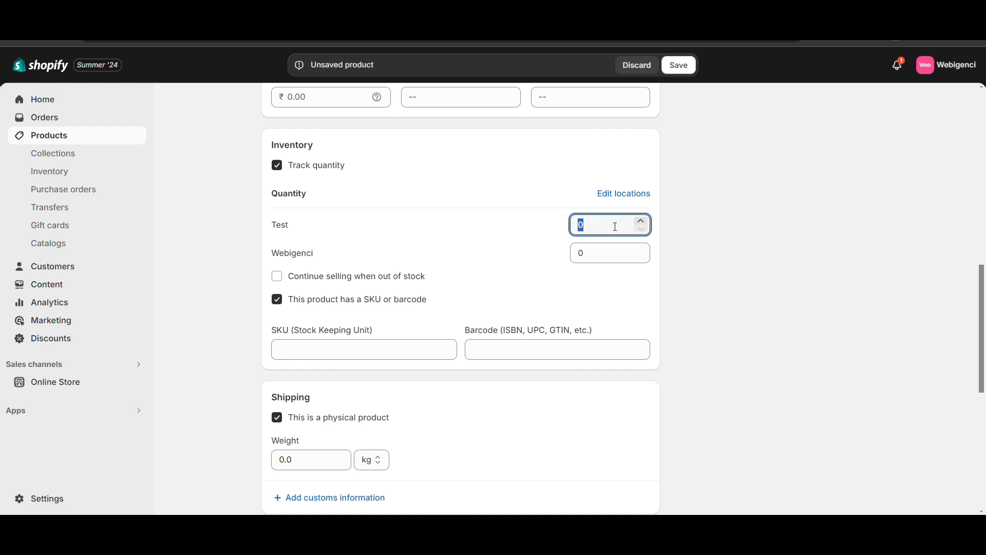
text(10)
Enter AUK1190 as the product's SKU
scroll(324, 307, down, 1)
click(323, 308)
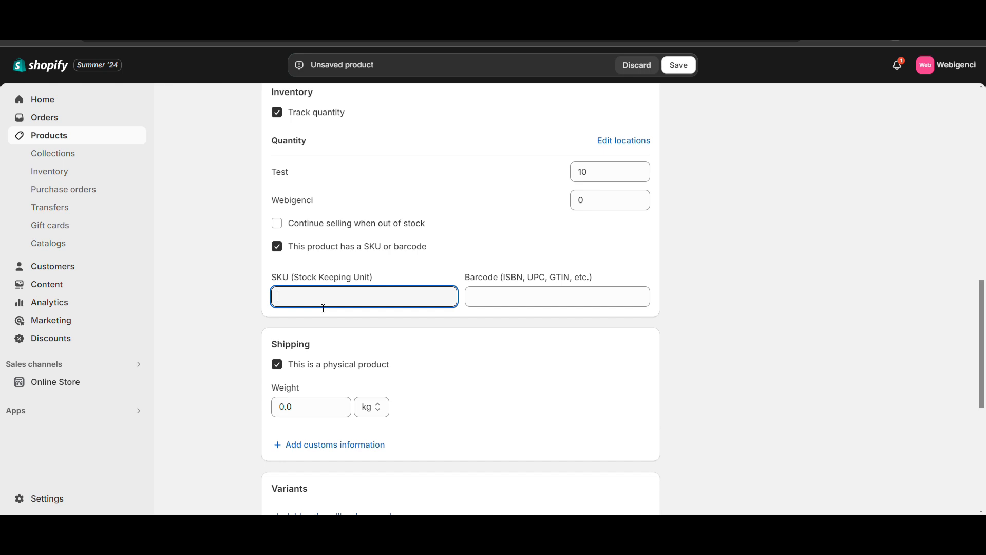
text(AUK)
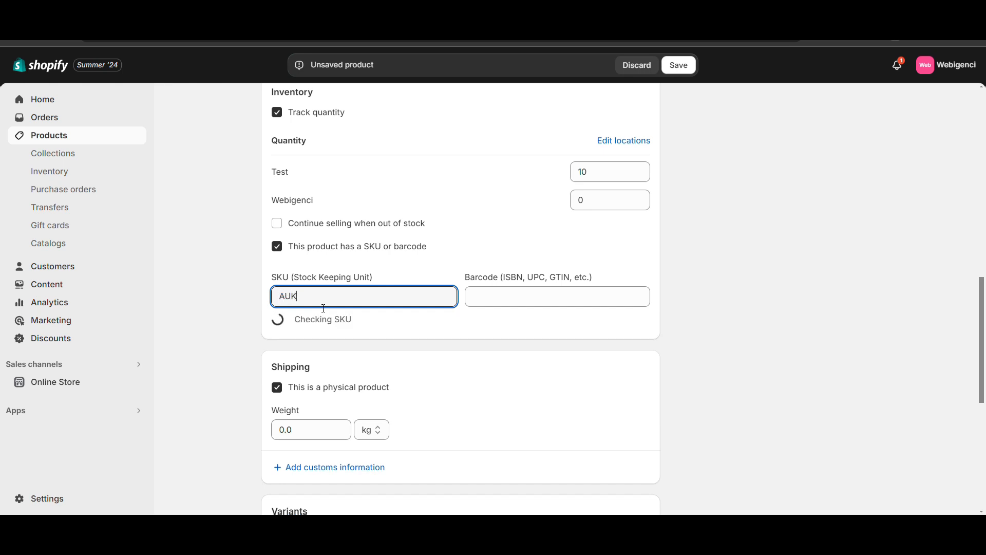
text(1190)
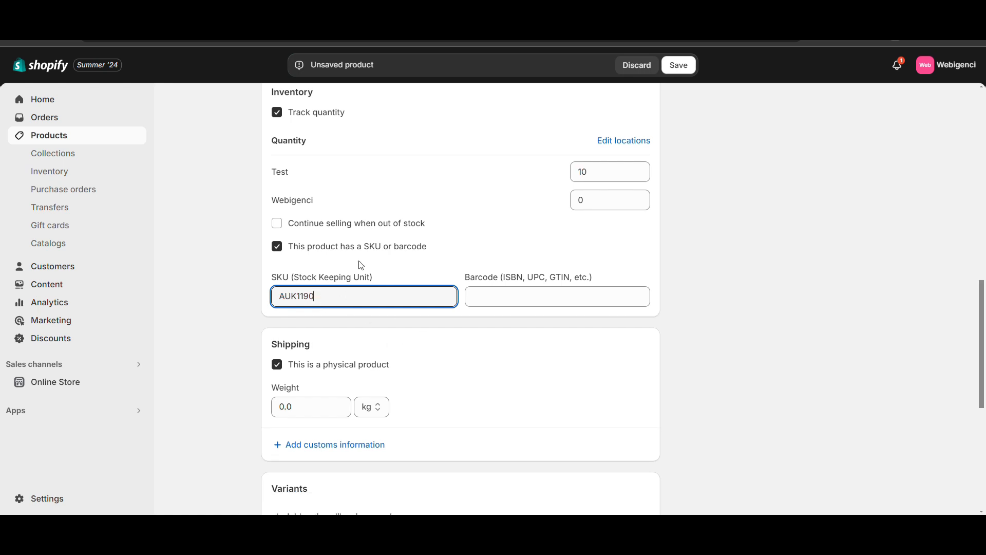
Set the product's shipping weight to 100 kg
scroll(368, 259, down, 2)
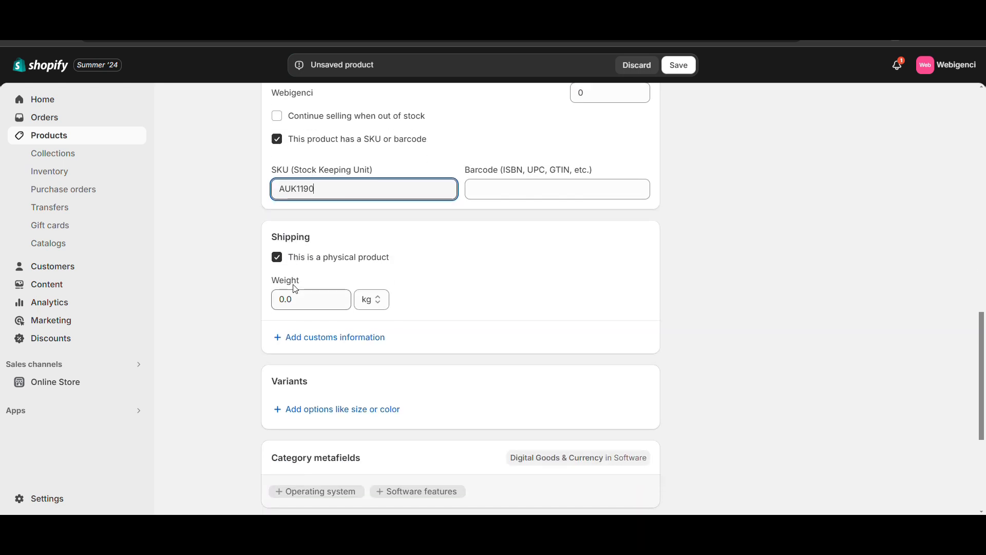
click(283, 299)
text(100)
click(508, 290)
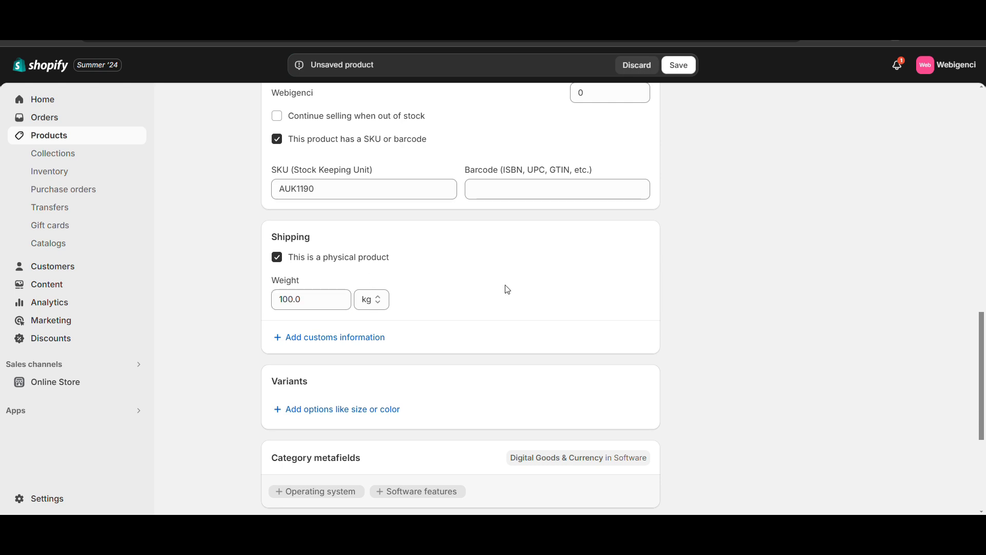
Expand the customs information fields for the product's shipping details
click(366, 338)
scroll(584, 289, down, 6)
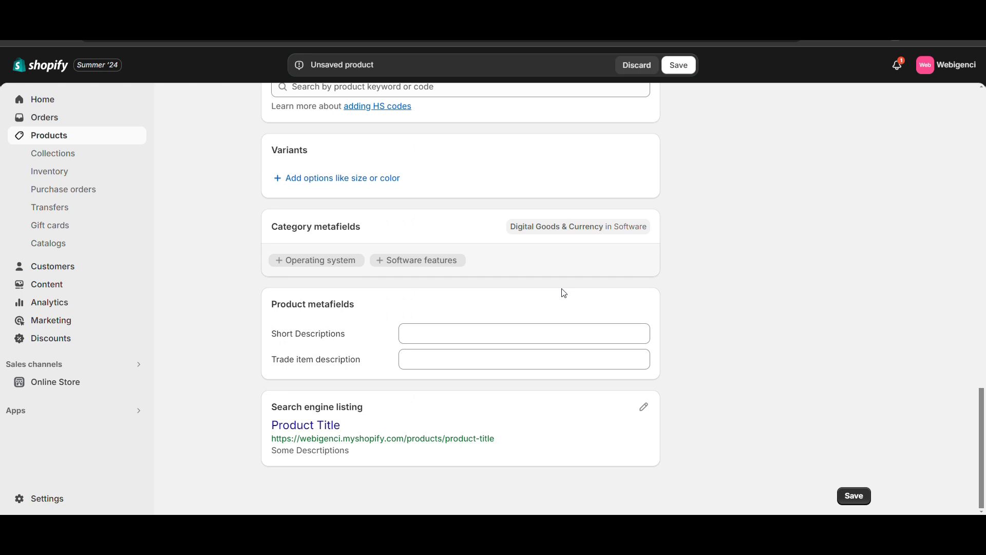
scroll(564, 293, up, 4)
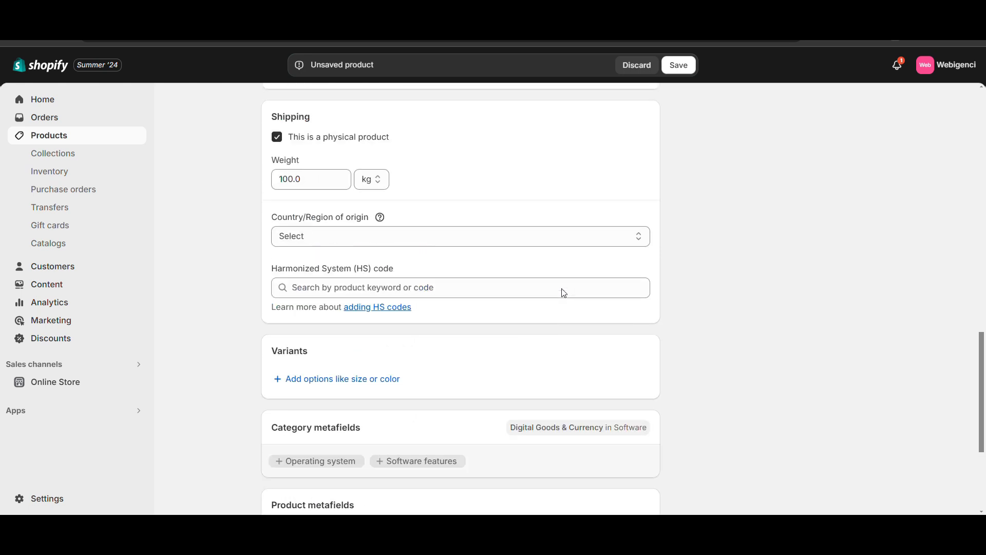
scroll(564, 293, down, 2)
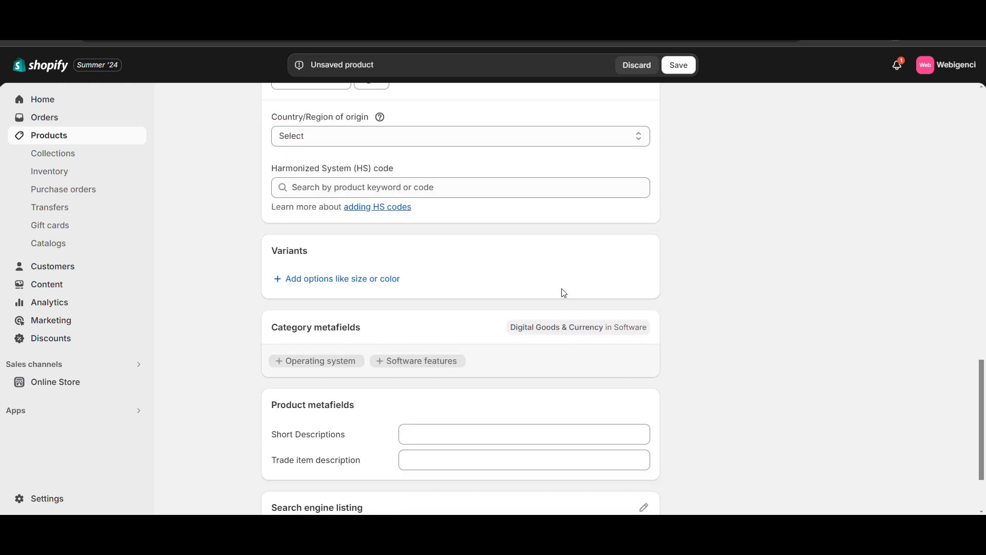
Set the product's vendor to Webigenci in the product organization details
scroll(564, 332, up, 20)
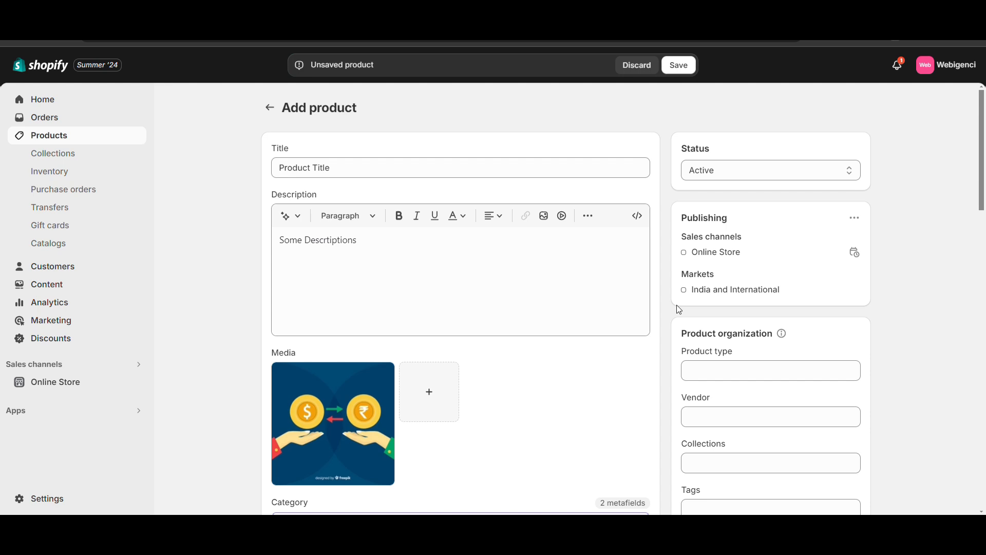
scroll(678, 306, down, 2)
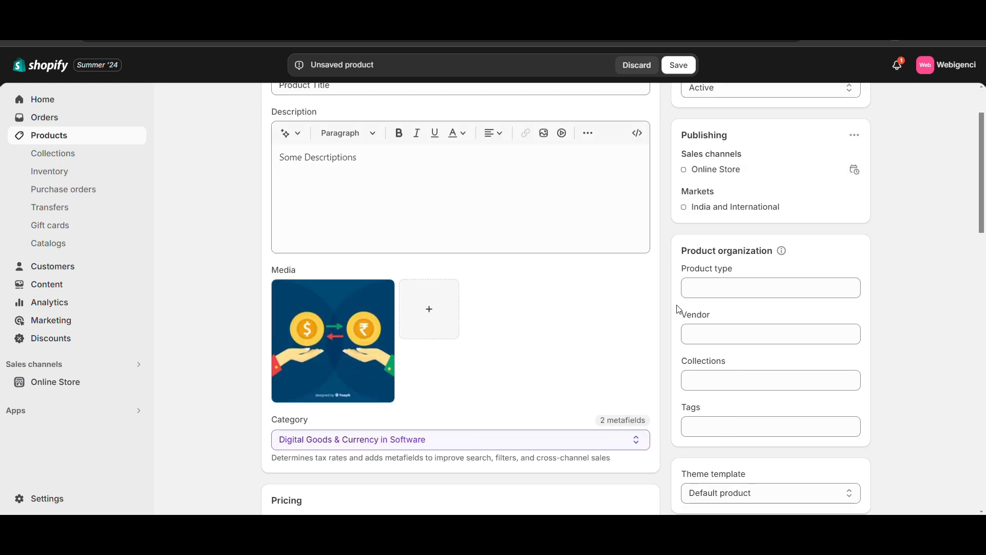
scroll(574, 296, up, 2)
scroll(673, 253, down, 3)
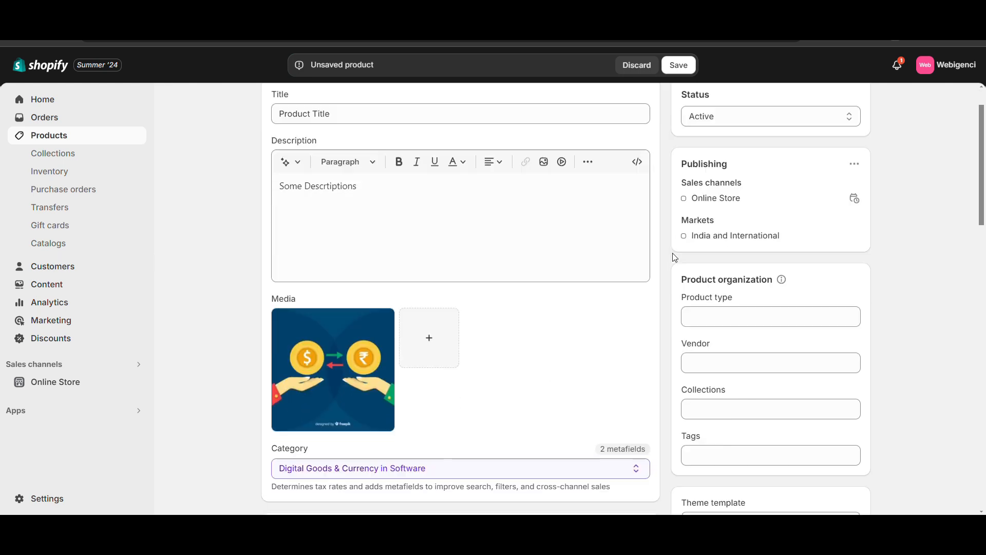
click(708, 253)
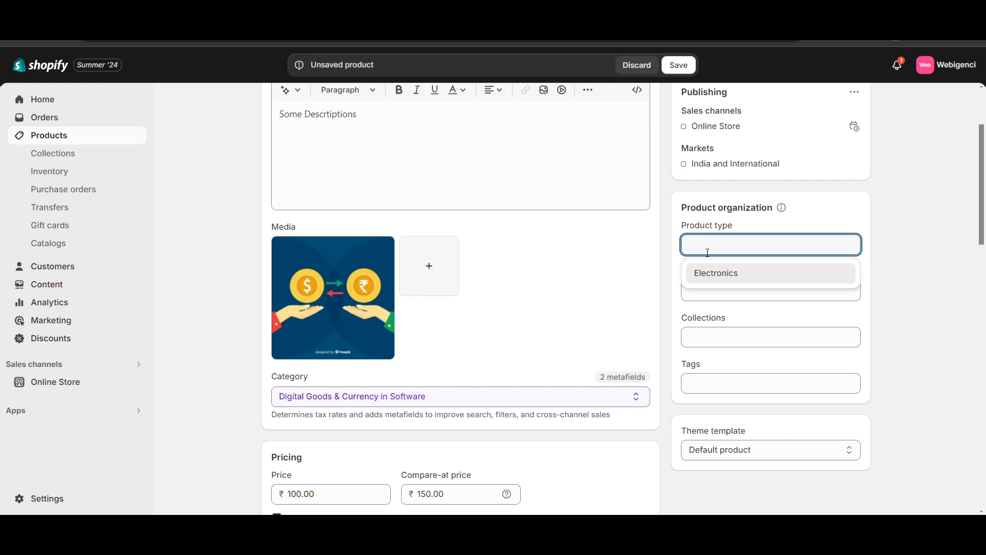
click(880, 241)
click(714, 292)
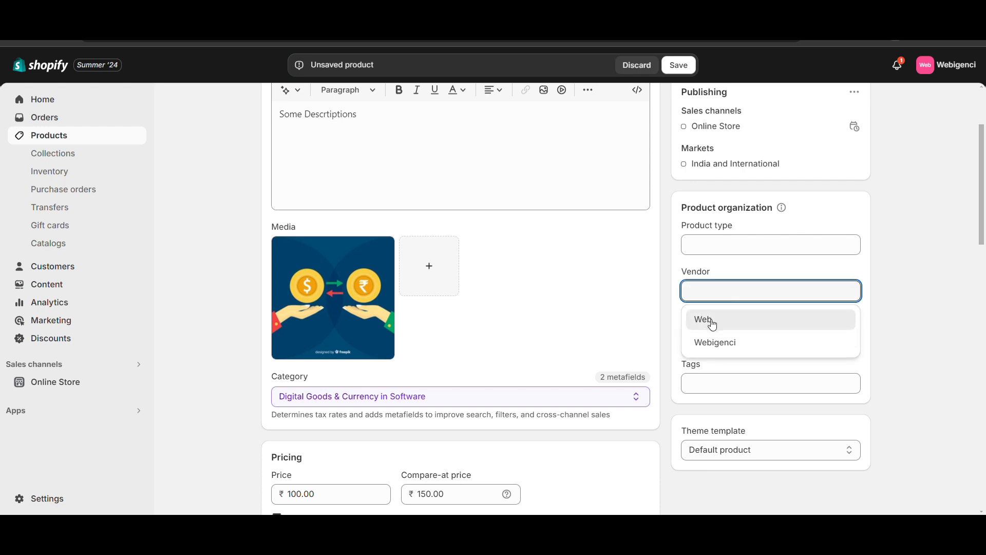
click(713, 342)
Look through the collections available for assigning the product, without selecting one
click(724, 342)
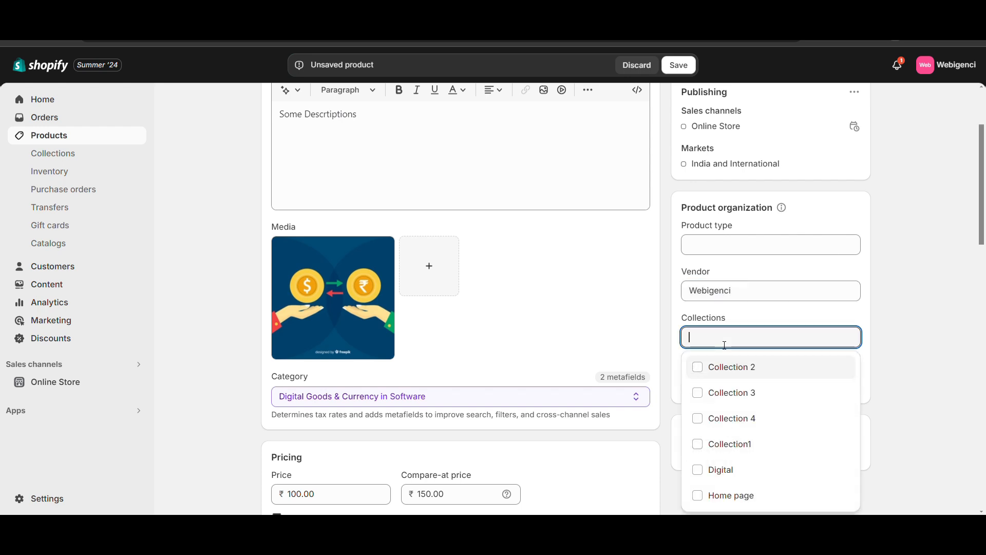
click(751, 324)
scroll(751, 324, down, 2)
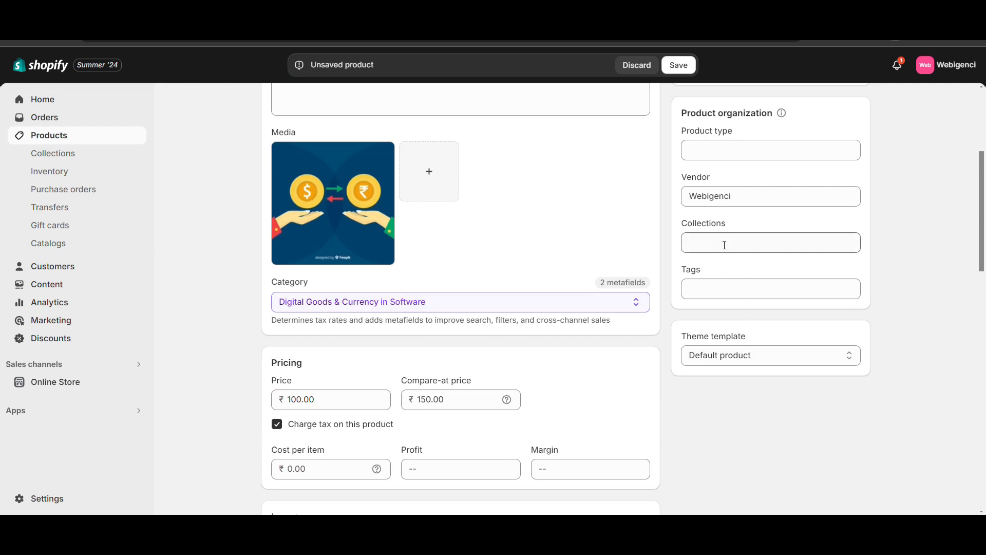
click(724, 245)
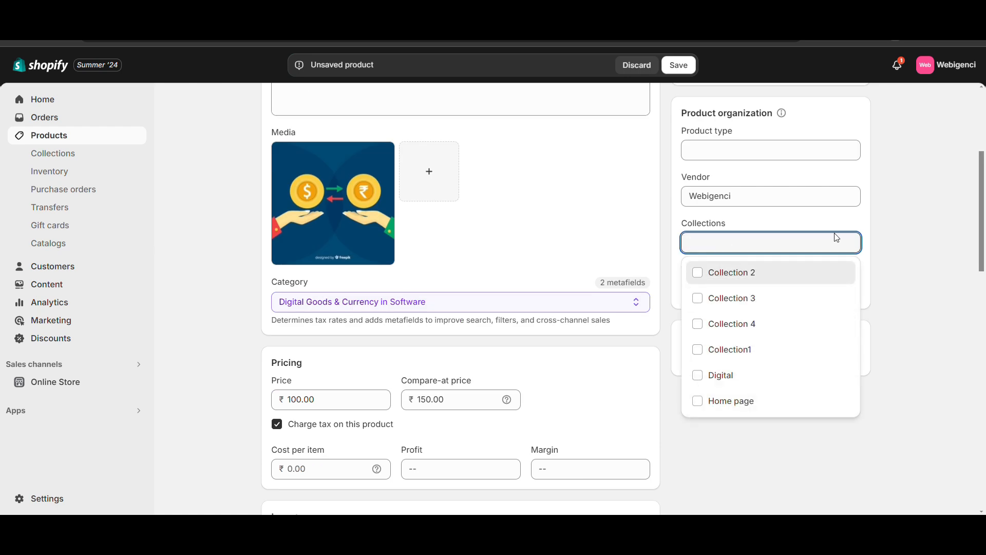
click(890, 232)
click(845, 244)
click(904, 241)
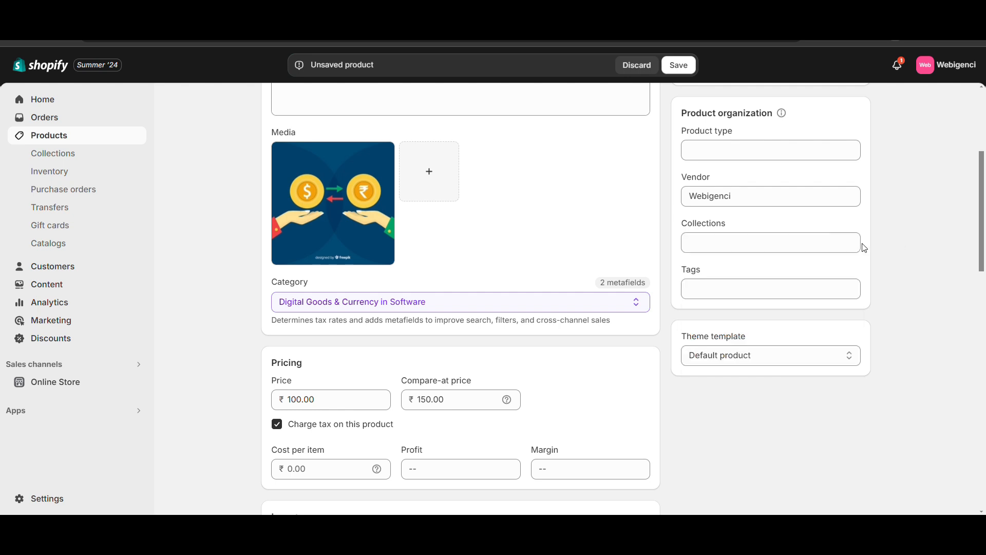
Add the new tag ctag to the product
click(751, 294)
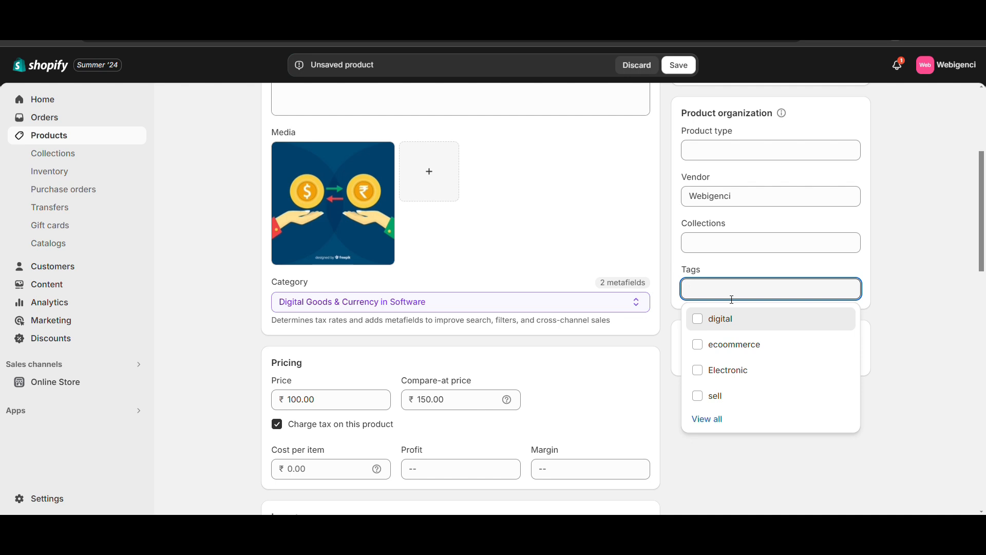
text(ctag)
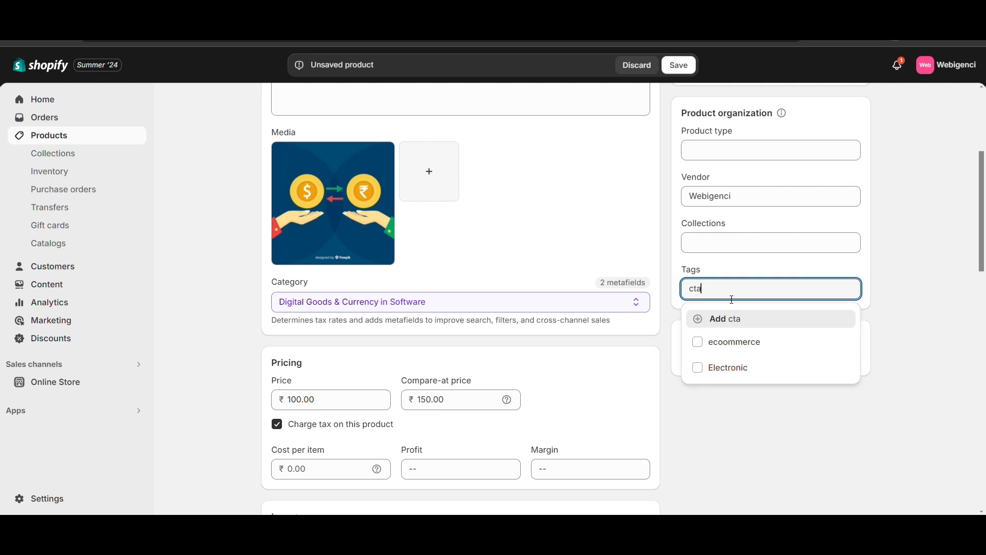
click(717, 319)
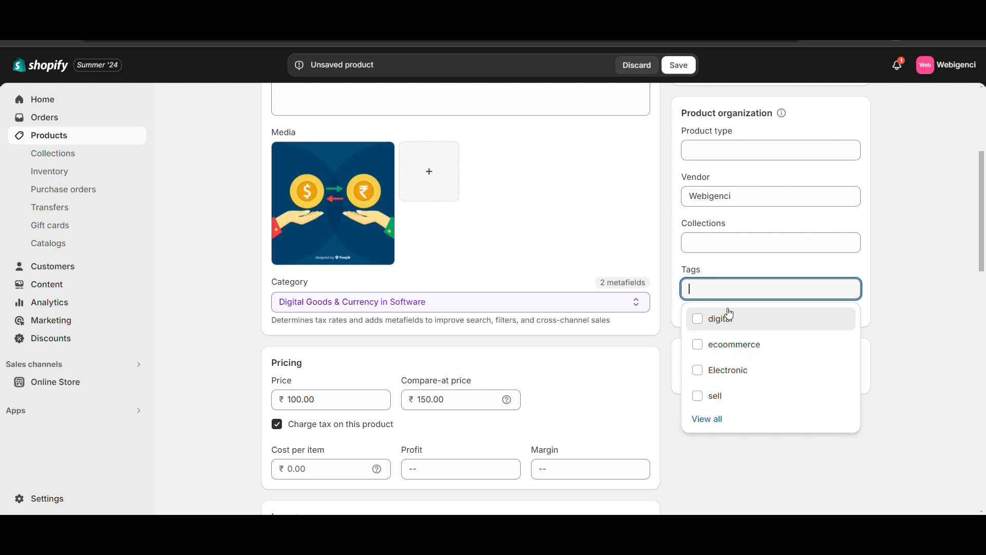
click(918, 237)
click(744, 292)
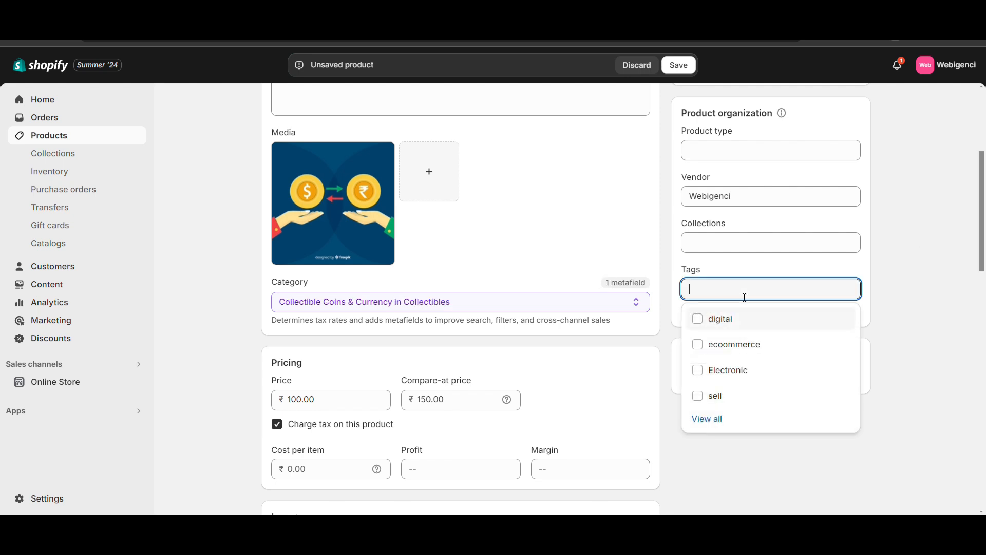
click(923, 275)
Review the rest of the product form and save the product
scroll(923, 276, down, 10)
scroll(921, 275, down, 4)
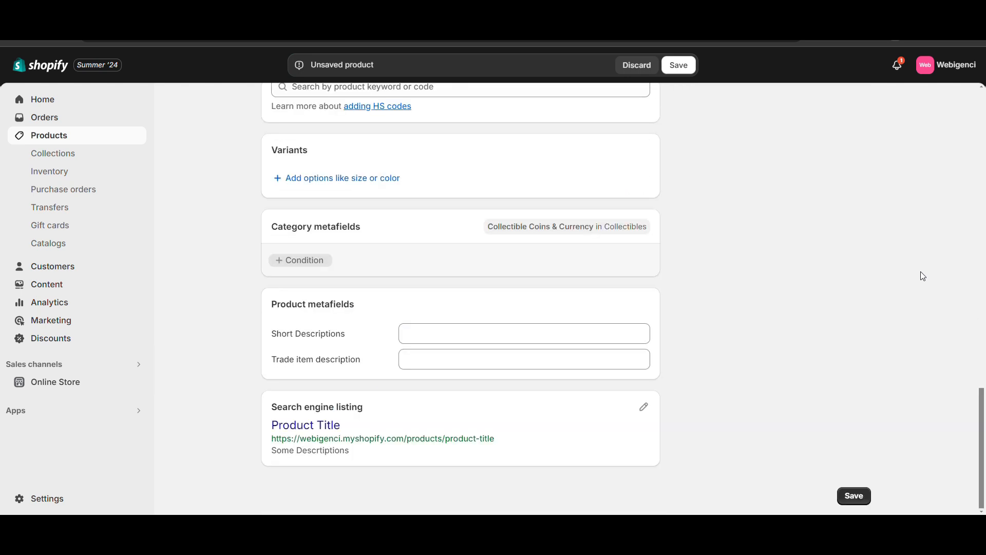
scroll(920, 275, up, 15)
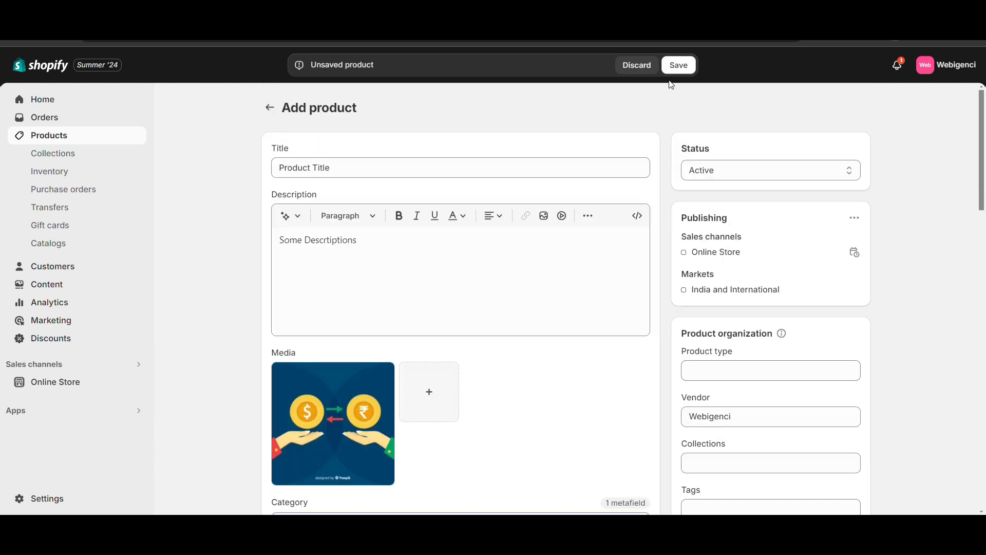
click(686, 70)
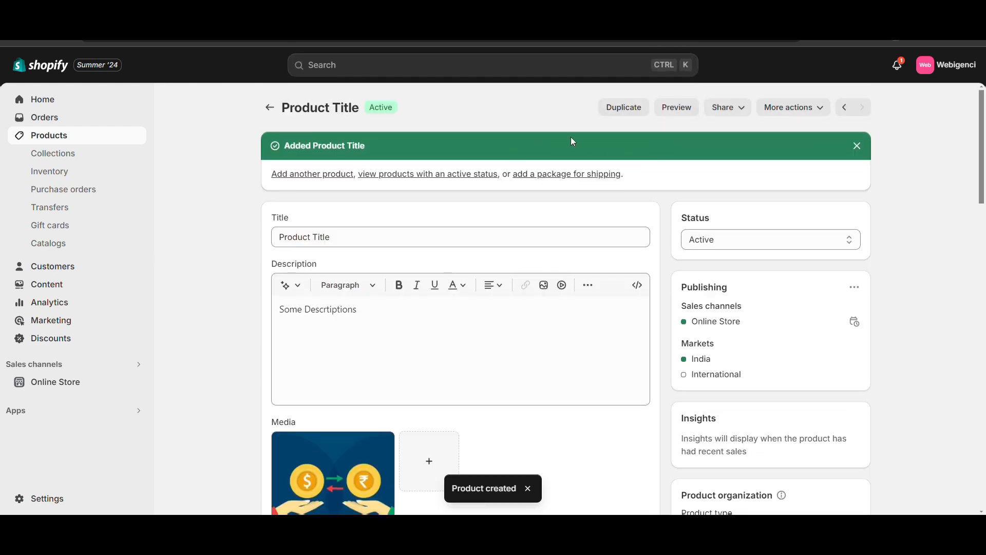
Start another product with the title Variation Product, the description gesagv and a newly uploaded media file
click(319, 175)
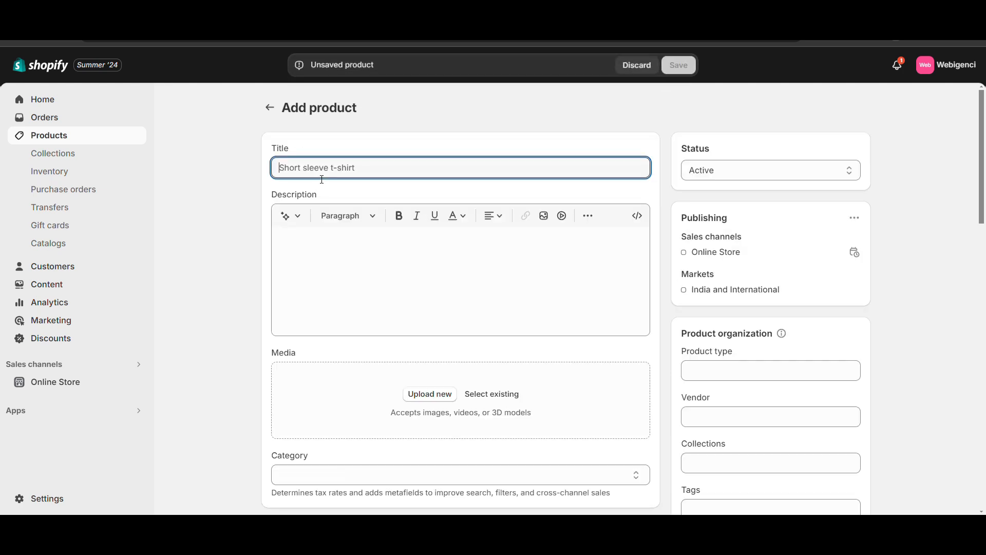
text(Variation Pro)
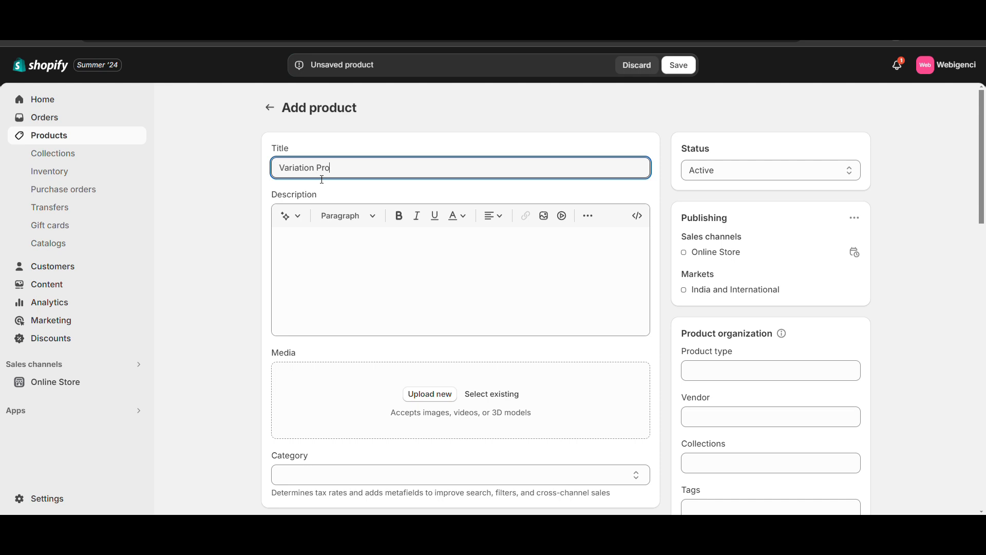
click(328, 240)
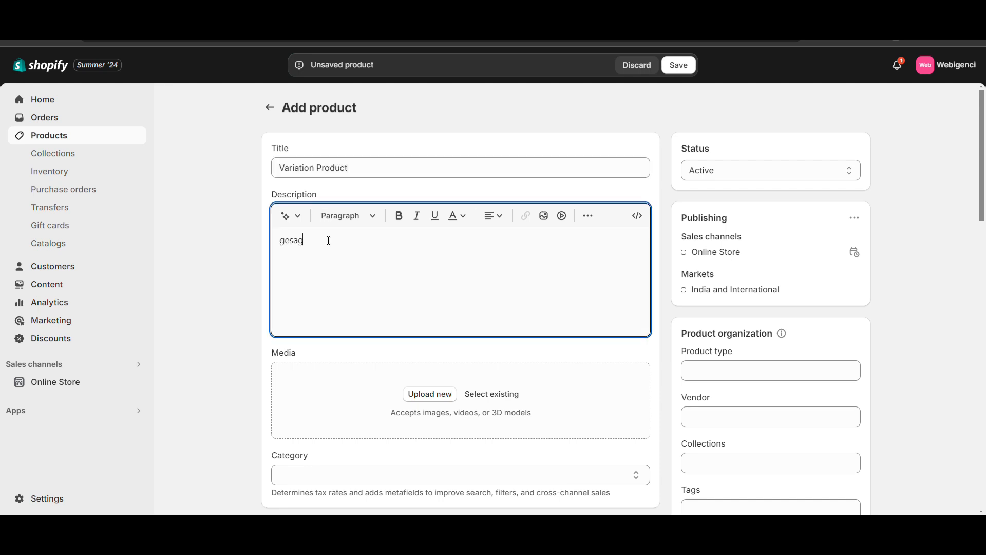
scroll(330, 238, down, 5)
click(442, 125)
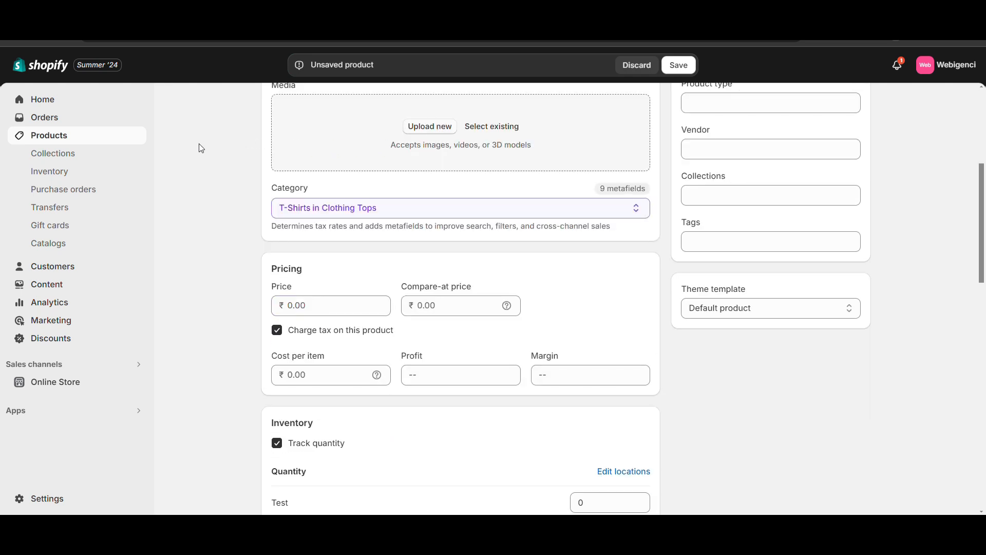
Set the product's price to 1200 and its compare-at price to 1500
scroll(282, 253, down, 3)
click(331, 178)
text(1200)
click(424, 166)
click(431, 178)
text(1)
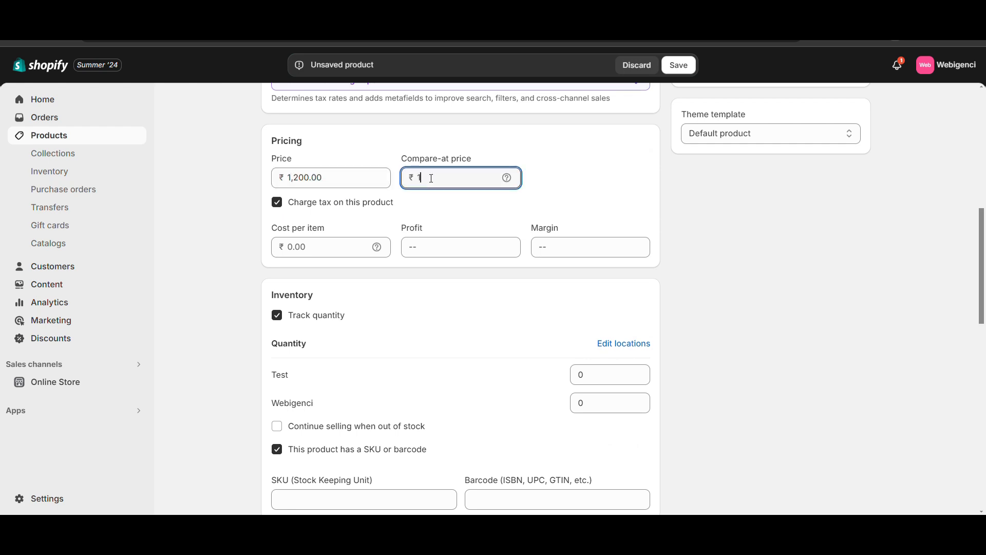
text(1500)
Add a custom variant option named Size with the values Small and Medium
scroll(324, 250, down, 10)
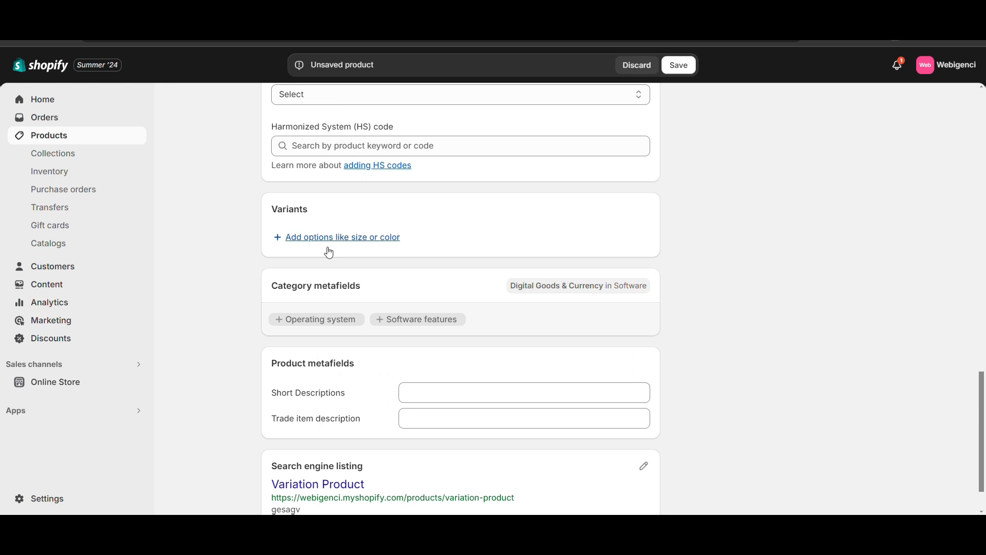
click(301, 237)
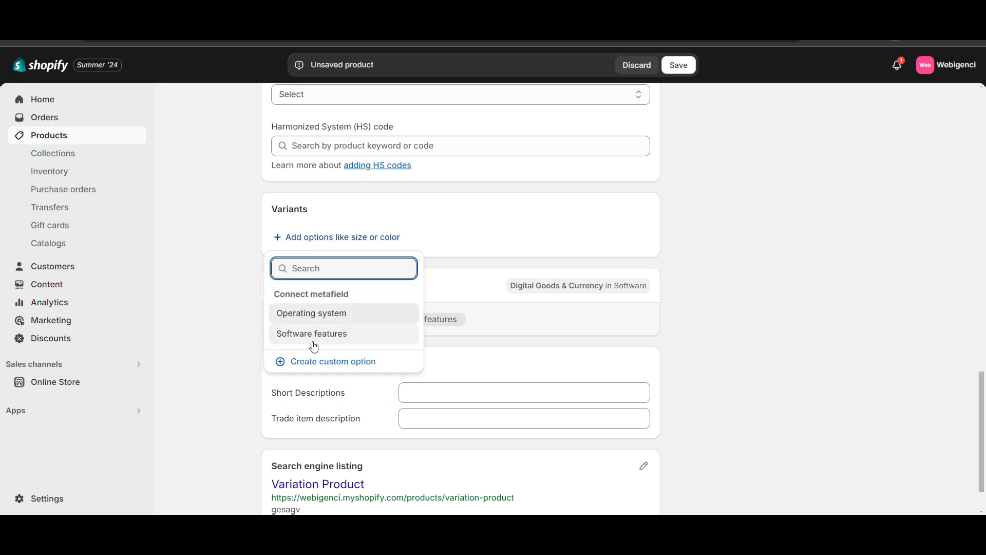
click(319, 364)
text(Size)
click(366, 309)
text(Small)
key(Return)
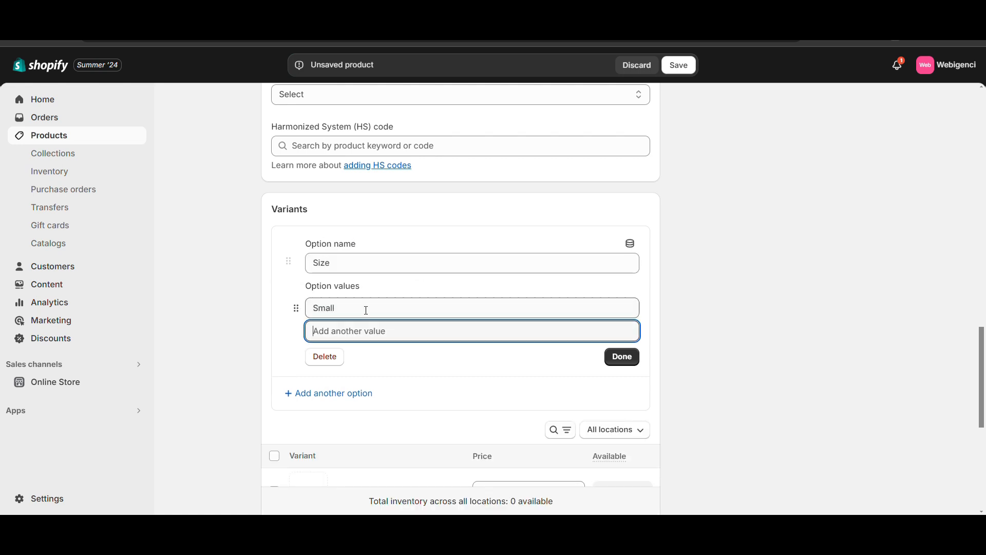
text(me)
key(BackSpace)
key(BackSpace)
text(Medium)
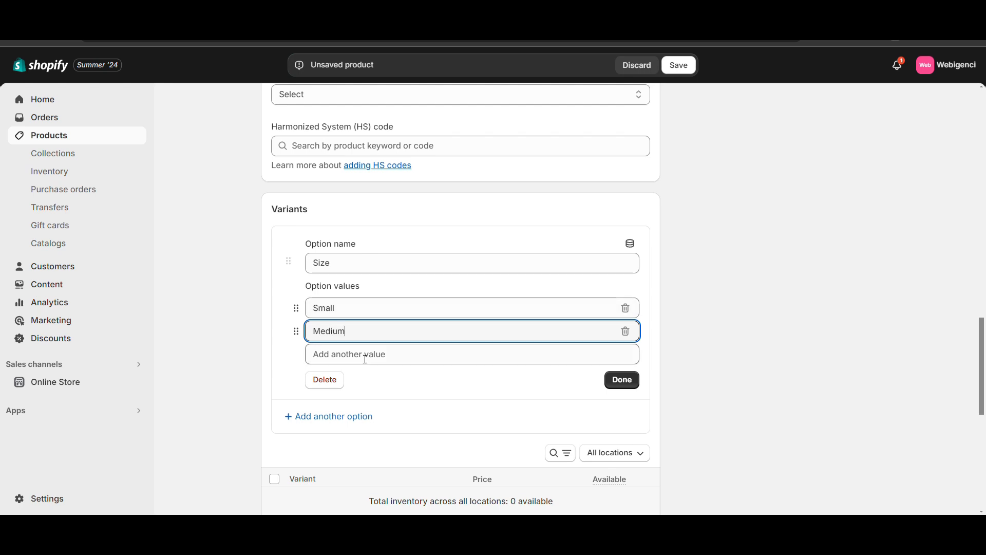
key(Return)
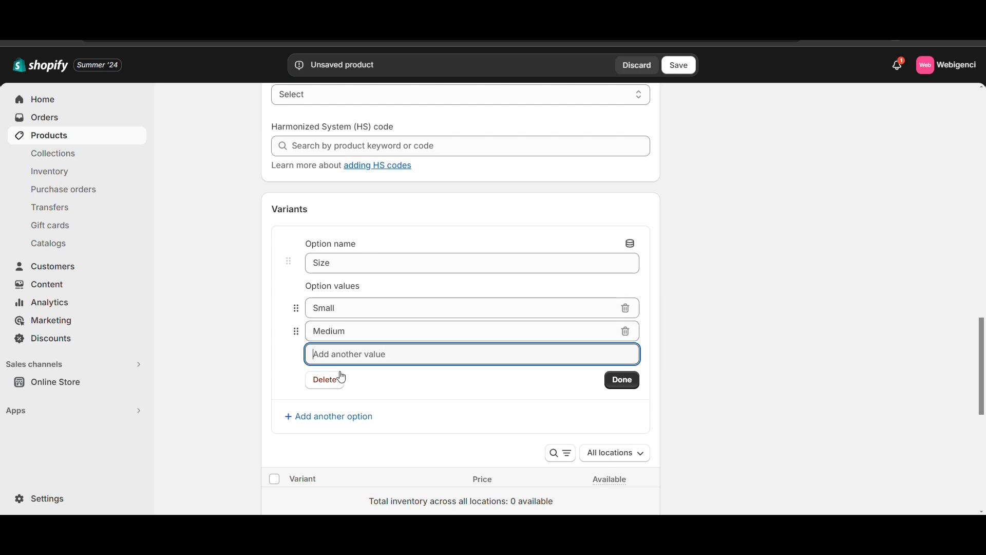
Add a second custom option named Color with the values Black and Blue, and finish editing both options
click(327, 422)
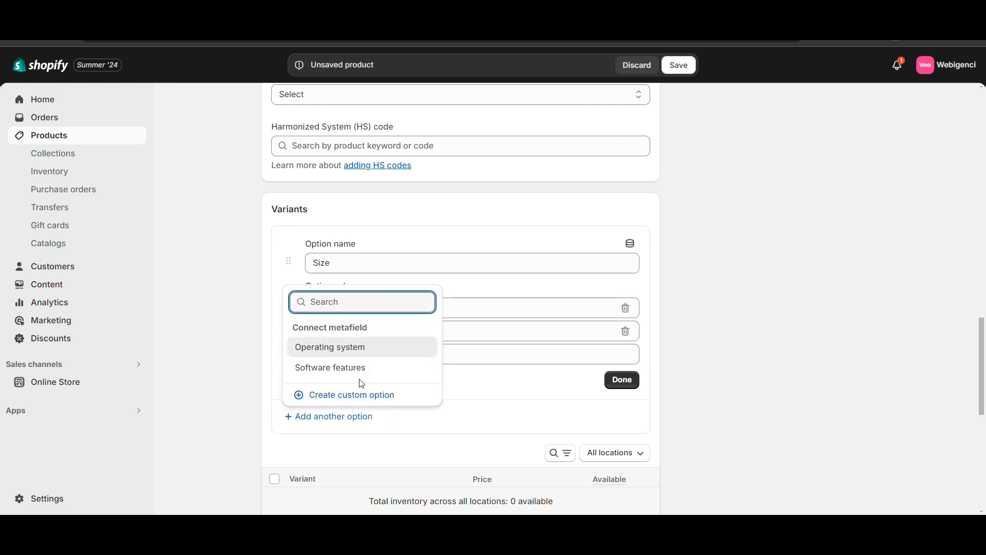
click(346, 396)
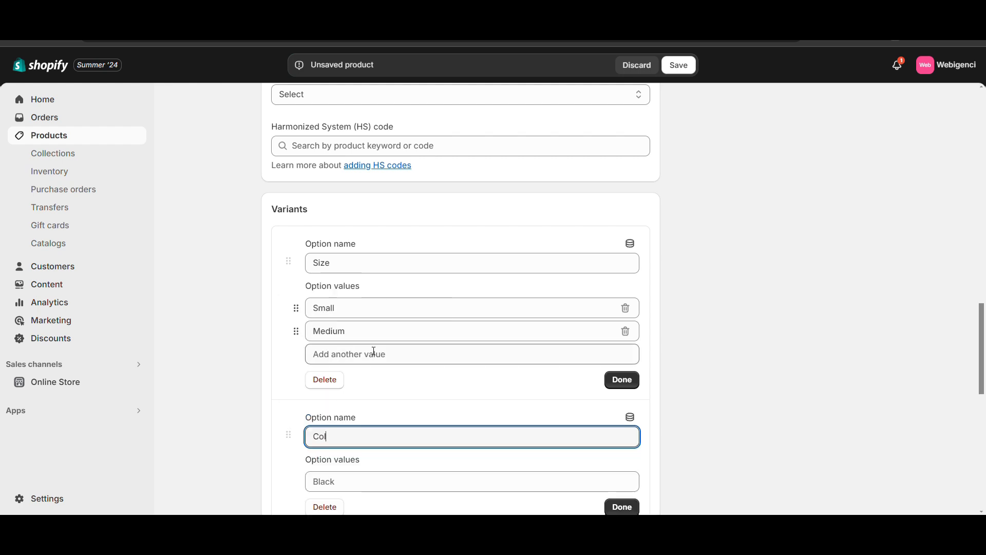
text(Color)
click(408, 481)
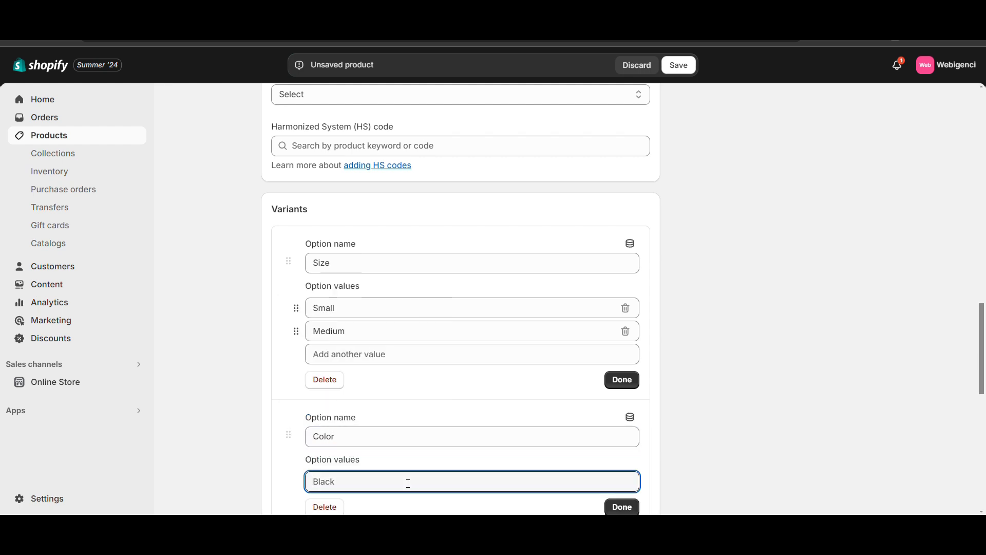
text(Black)
scroll(408, 483, down, 1)
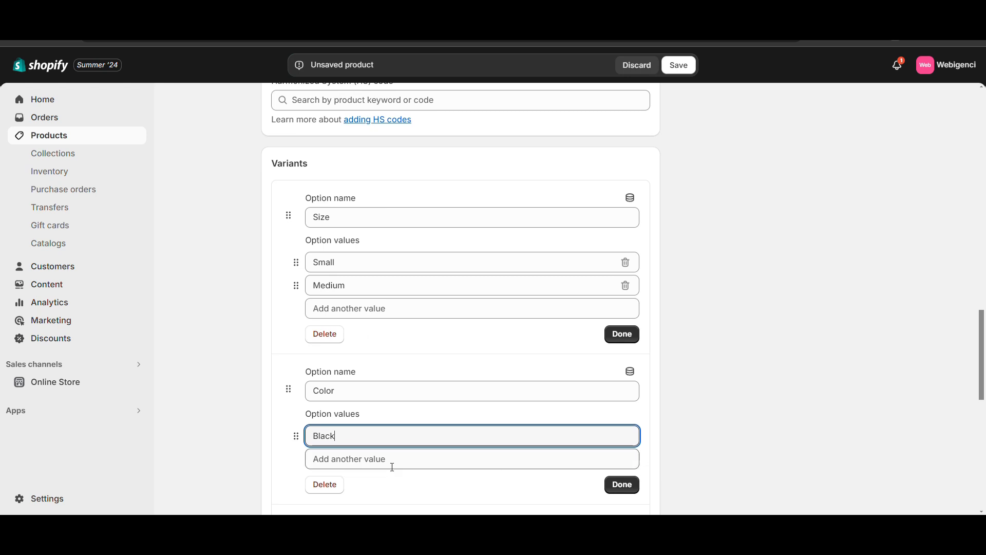
click(393, 465)
text(Bl)
click(728, 365)
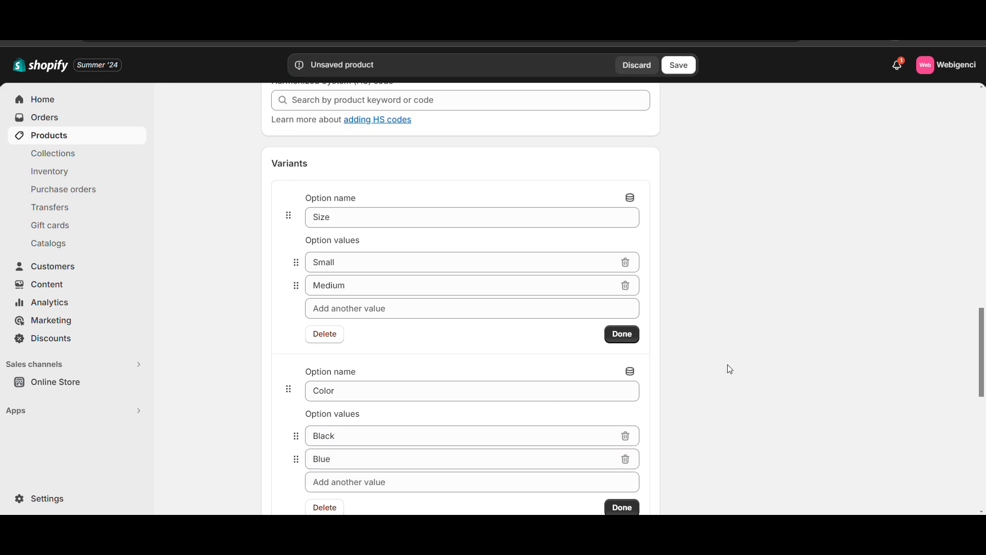
scroll(727, 365, down, 3)
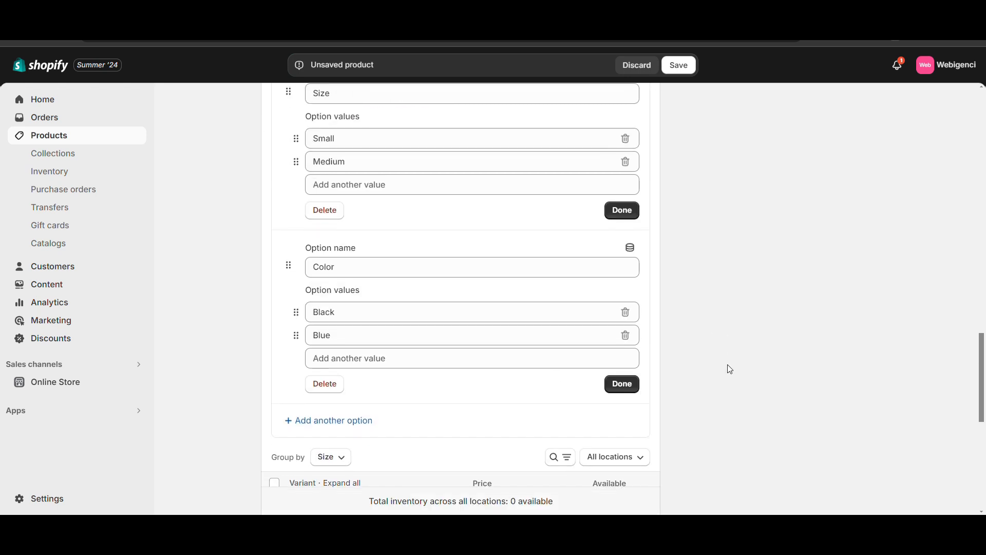
click(630, 387)
click(623, 207)
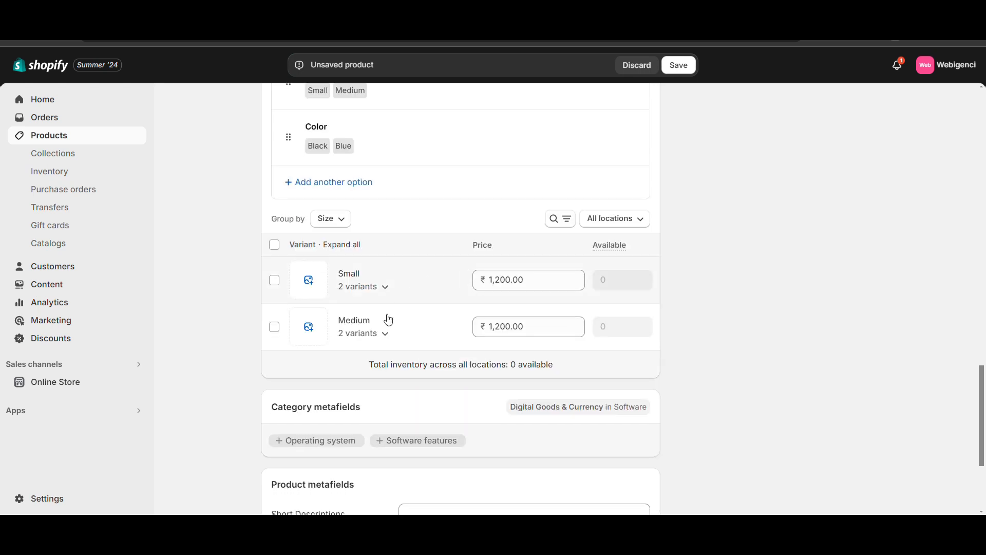
Expand the Small and Medium variant groups to view their color variants
click(382, 297)
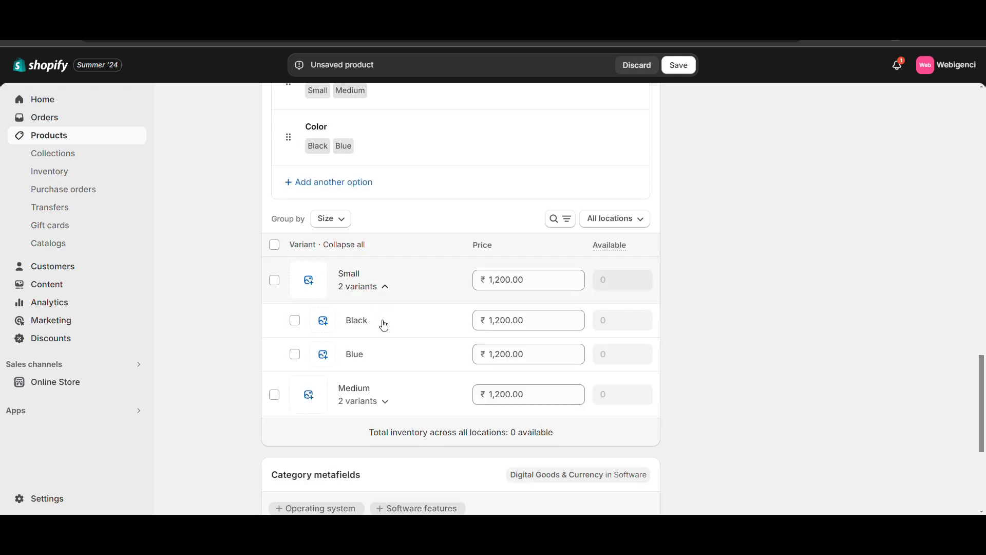
click(370, 401)
scroll(460, 343, up, 5)
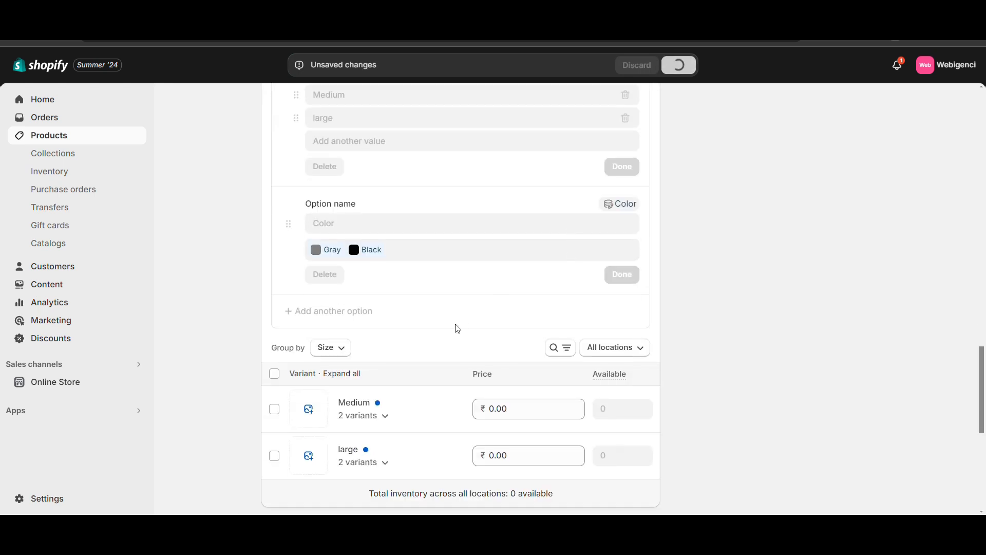
Select all variants of the product and open them for bulk editing
scroll(457, 328, down, 2)
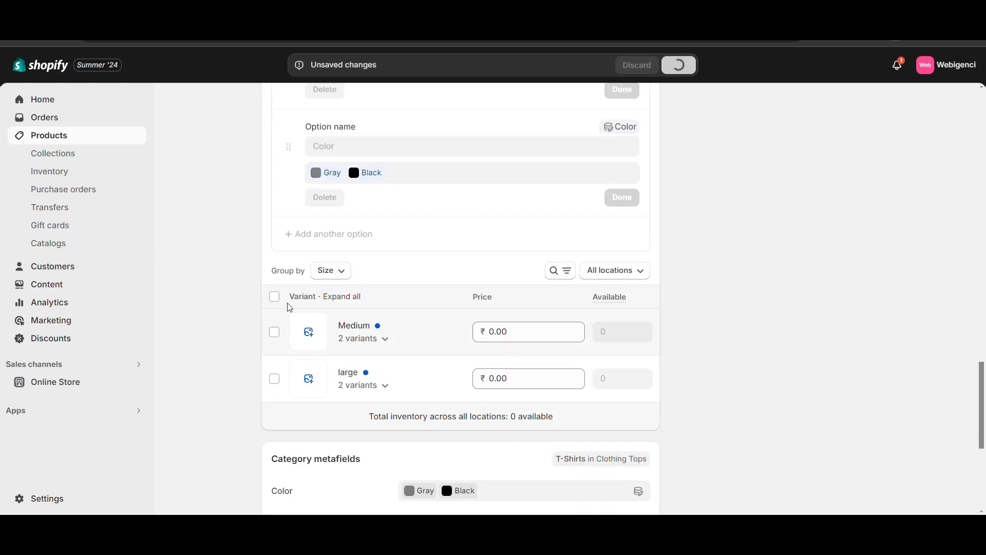
scroll(283, 304, down, 6)
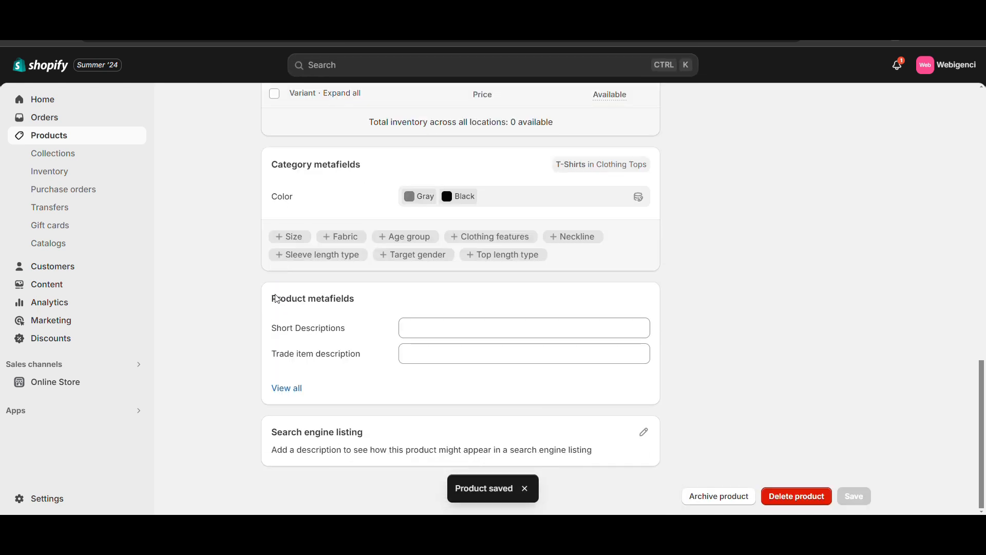
scroll(277, 298, up, 3)
click(275, 178)
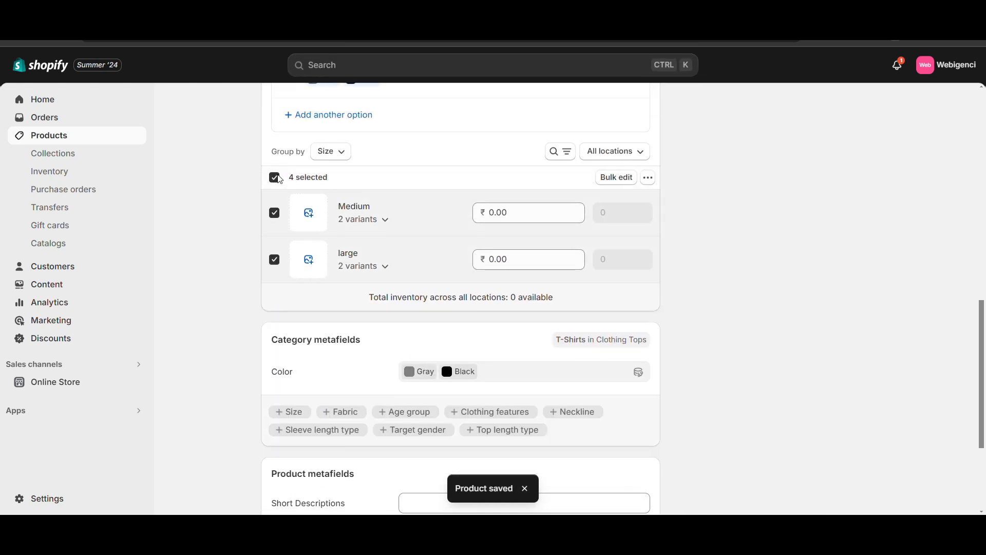
click(622, 178)
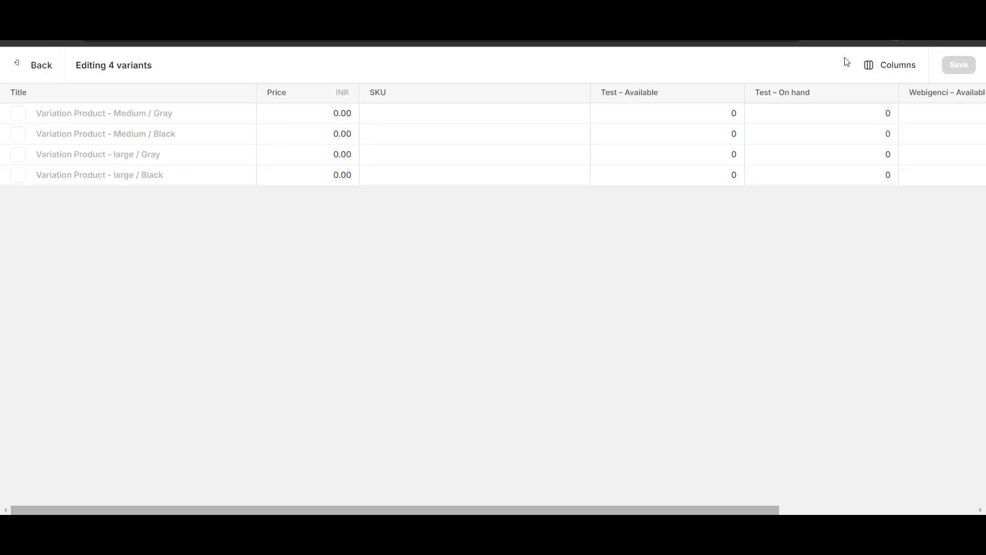
Add the Compare-at price column to the bulk variant editor and look through the remaining available fields
key(ctrl+minus)
key(ctrl+minus)
key(ctrl+minus)
key(ctrl+minus)
key(ctrl+minus)
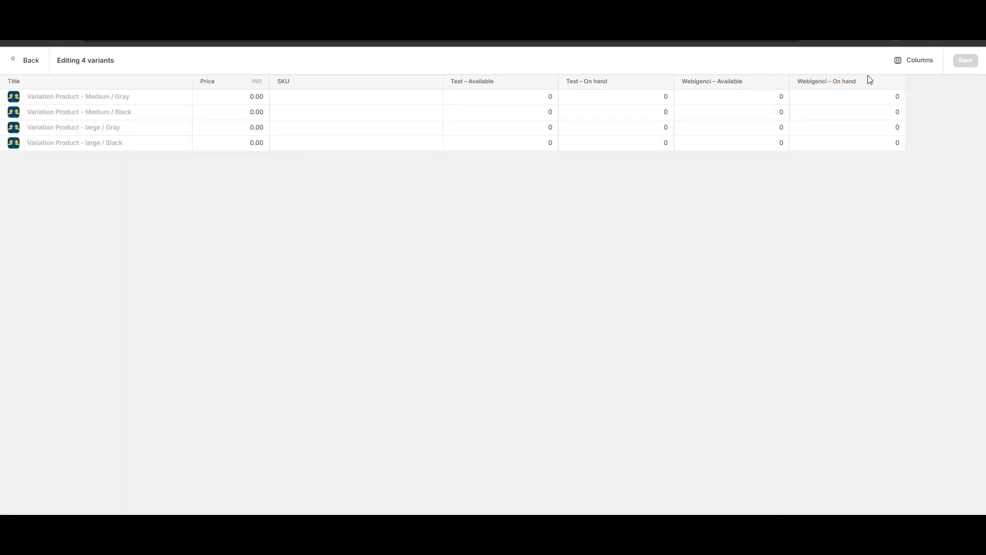
key(ctrl+plus)
key(ctrl+plus)
key(ctrl+plus)
key(ctrl+plus)
key(ctrl+plus)
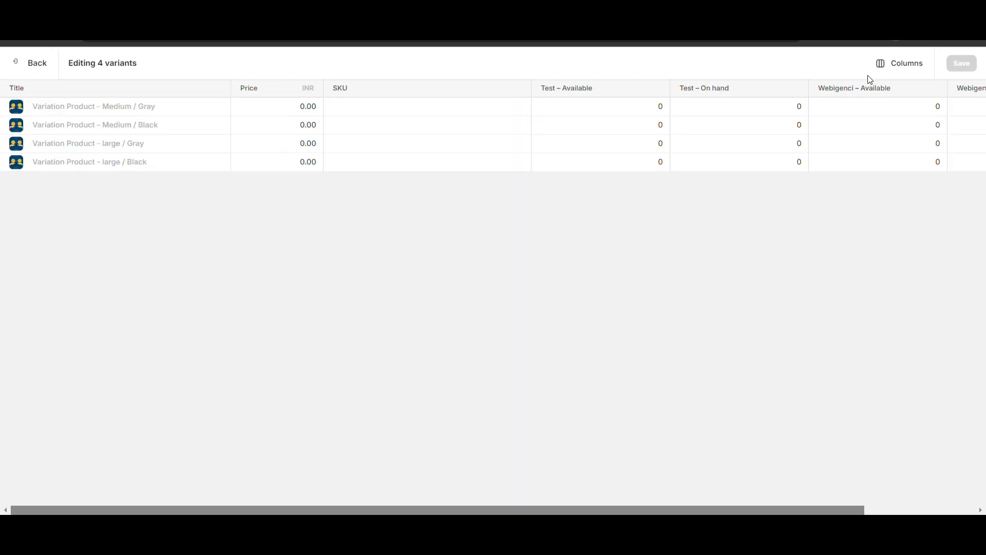
key(ctrl+plus)
key(ctrl+plus)
click(800, 96)
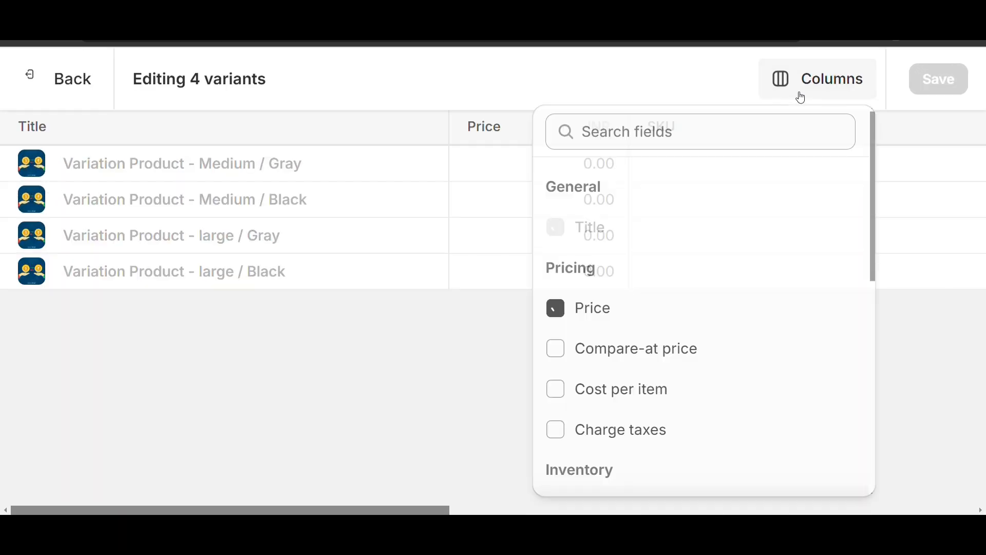
key(ctrl+minus)
key(ctrl+minus)
key(ctrl+minus)
key(ctrl+minus)
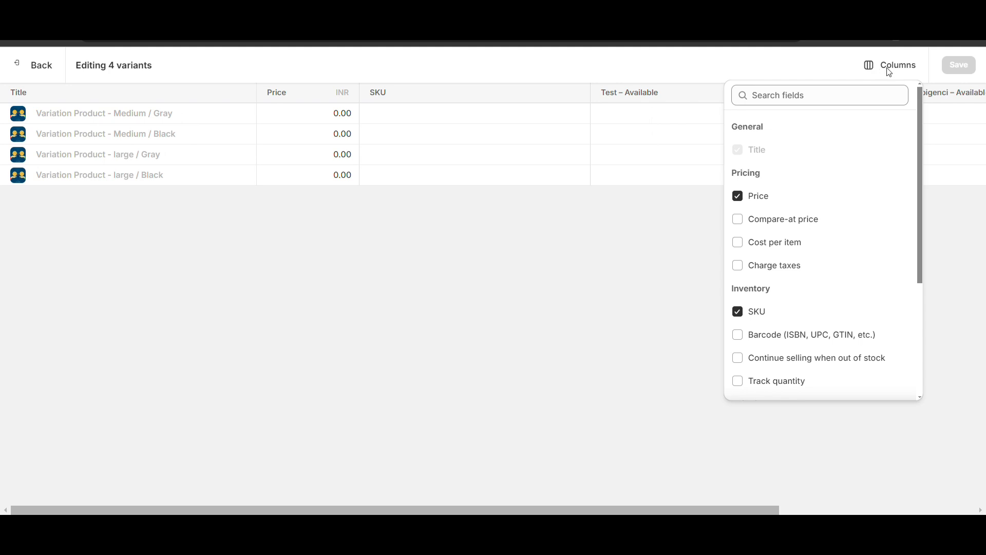
click(740, 219)
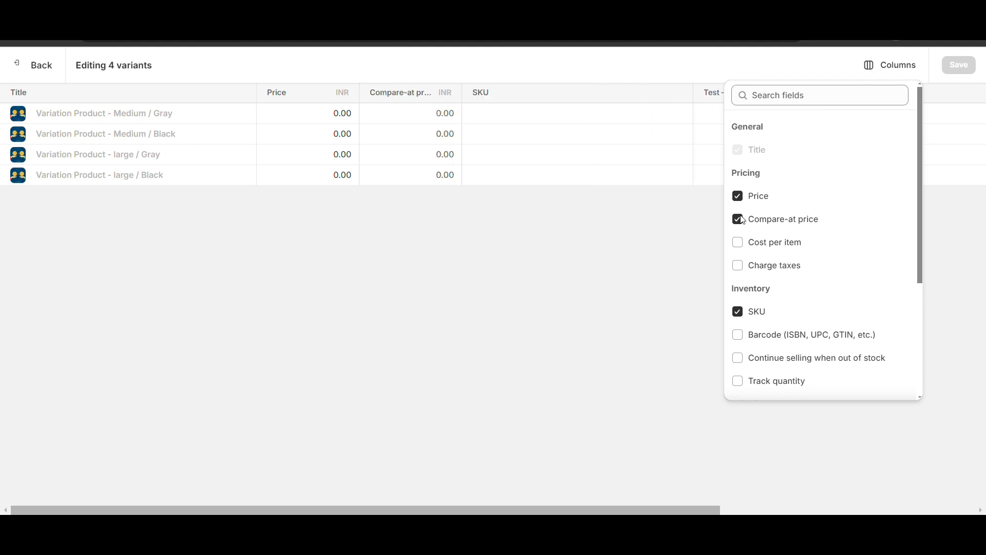
scroll(746, 260, down, 4)
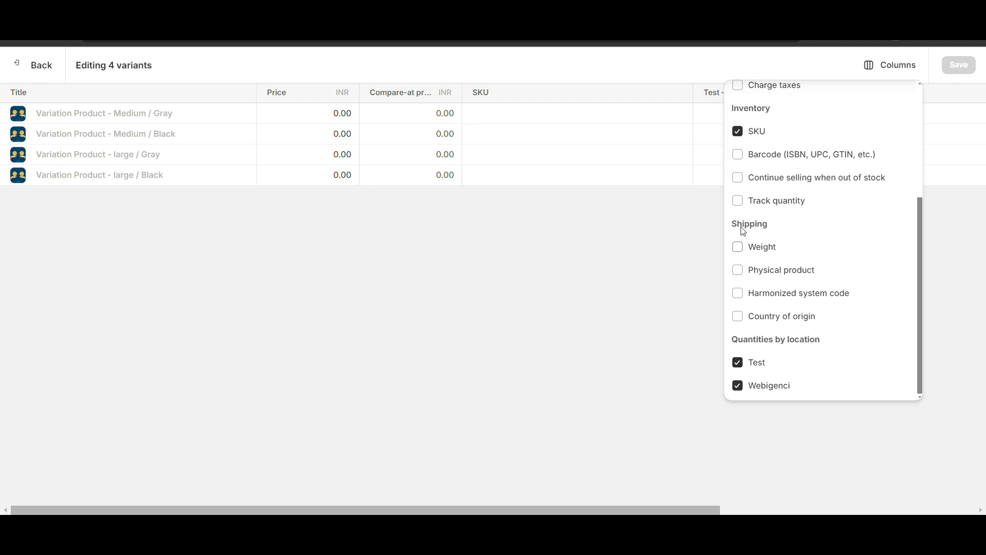
click(545, 126)
Set the price to 1200 for the Medium / Gray variant and fill it down to all the other variants
click(339, 121)
text(12)
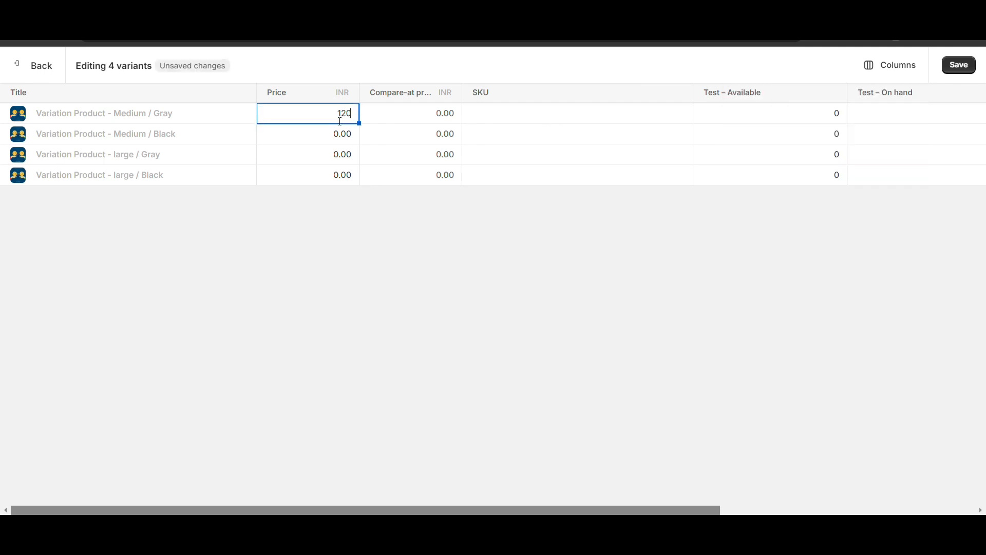
drag(361, 128, 358, 195)
Set the compare-at price to 1500 for all four variants and save the variant changes
click(425, 113)
text(15)
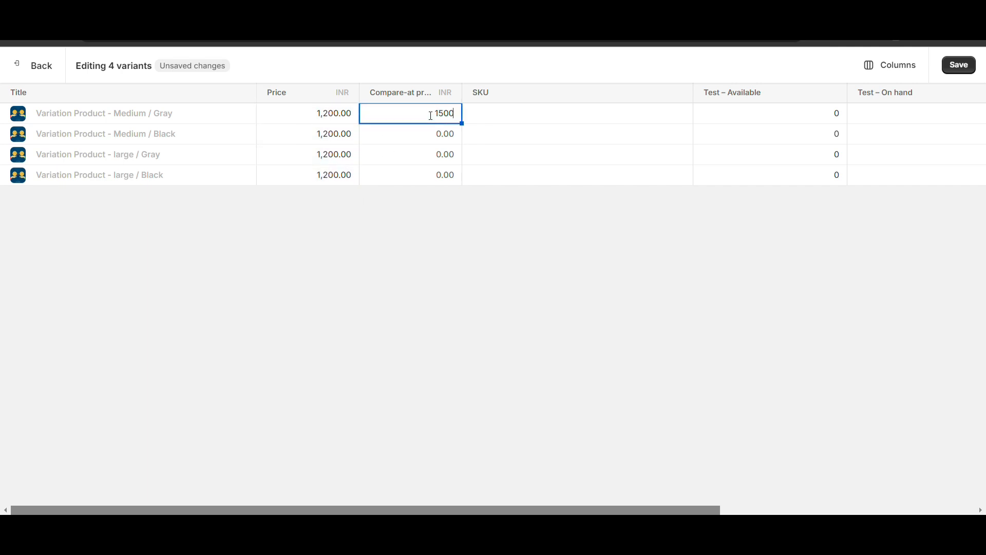
drag(462, 123, 465, 199)
scroll(781, 129, right, 7)
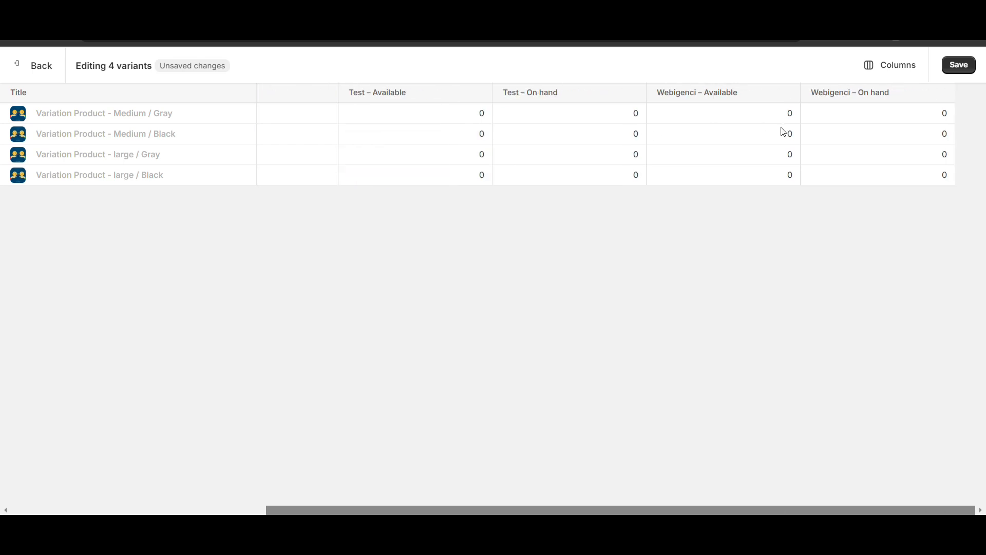
scroll(783, 131, left, 7)
click(960, 66)
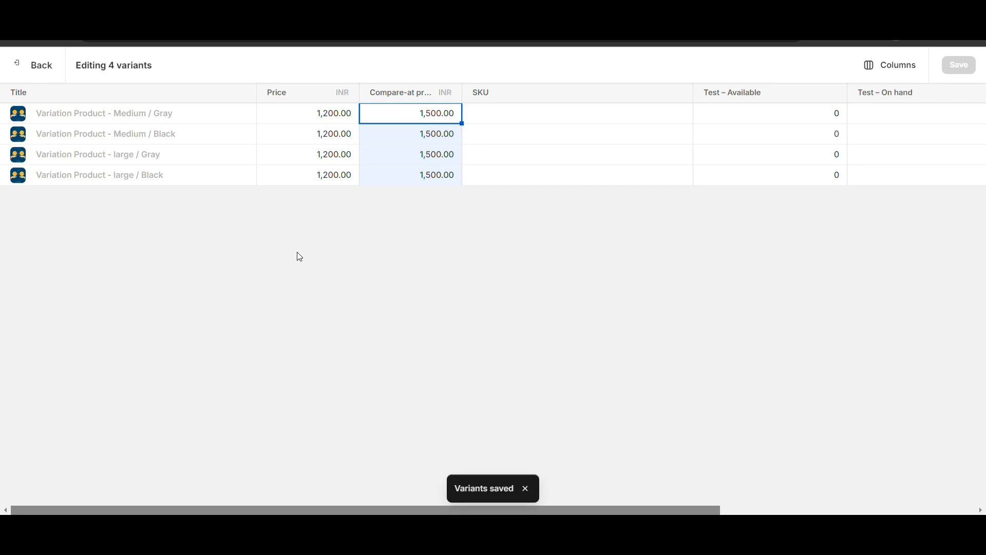
Return to the product page, expand the Medium variant group and view the image picker for its Gray variant without choosing an image
scroll(323, 334, down, 10)
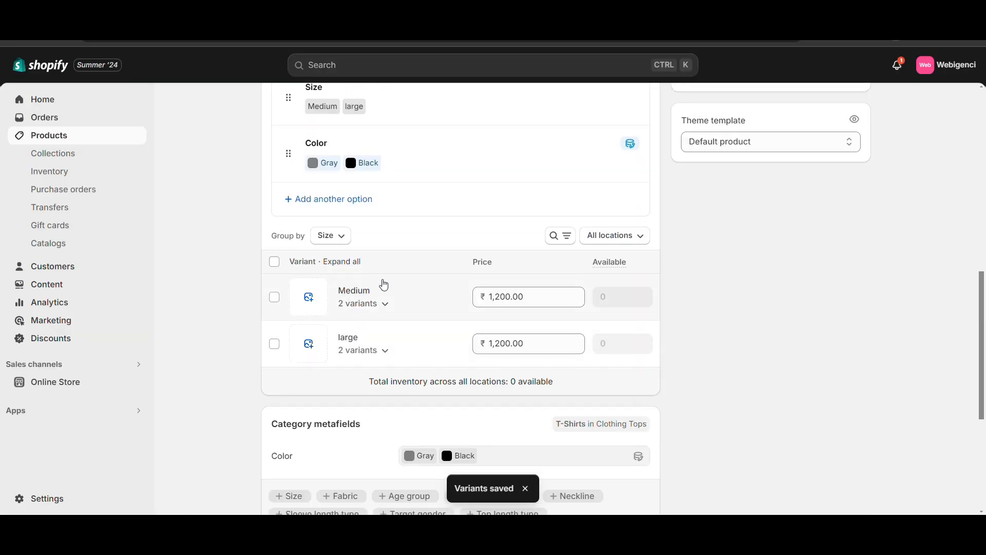
click(386, 304)
click(325, 341)
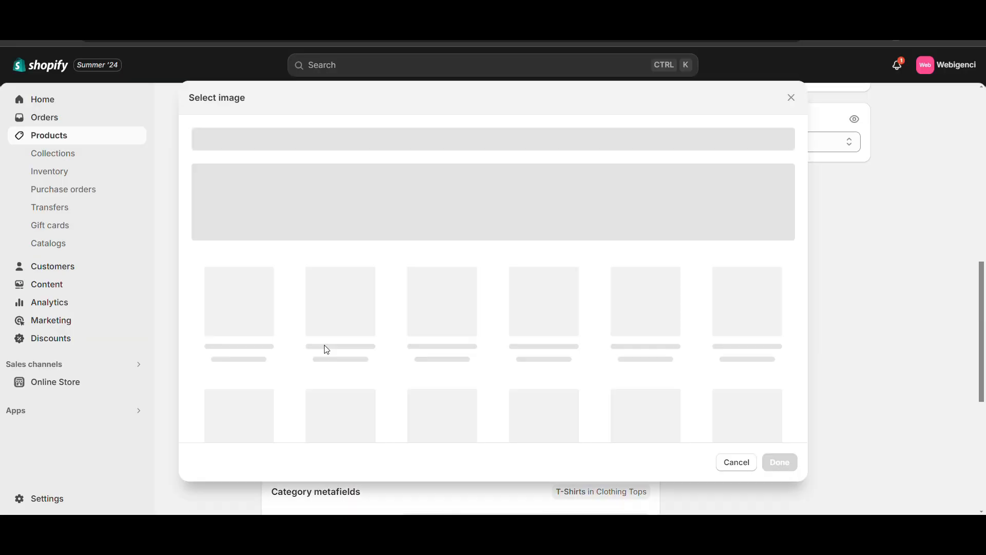
click(791, 82)
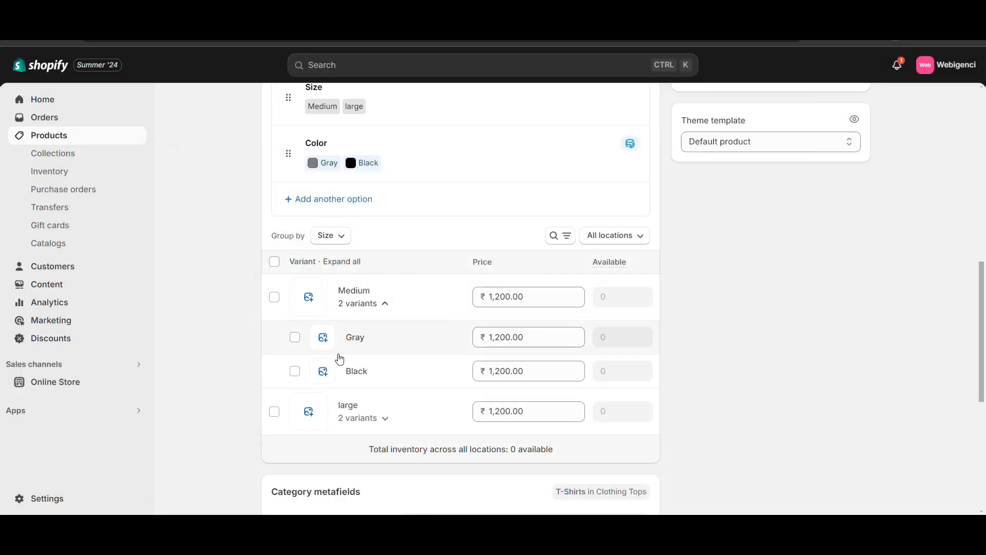
scroll(346, 337, down, 5)
scroll(513, 273, up, 15)
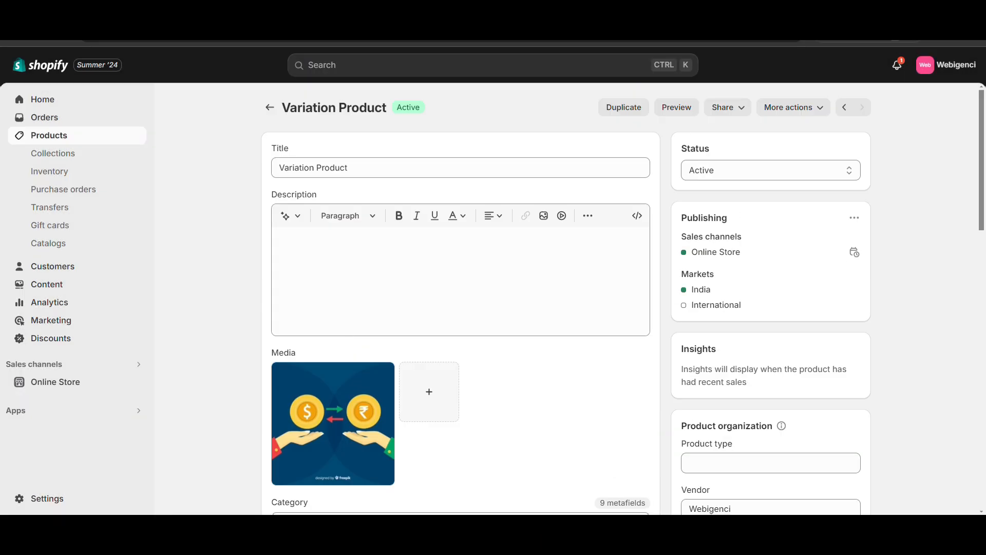
Preview the product in the online store, try the size large with the color Black, and return to the store admin
click(686, 114)
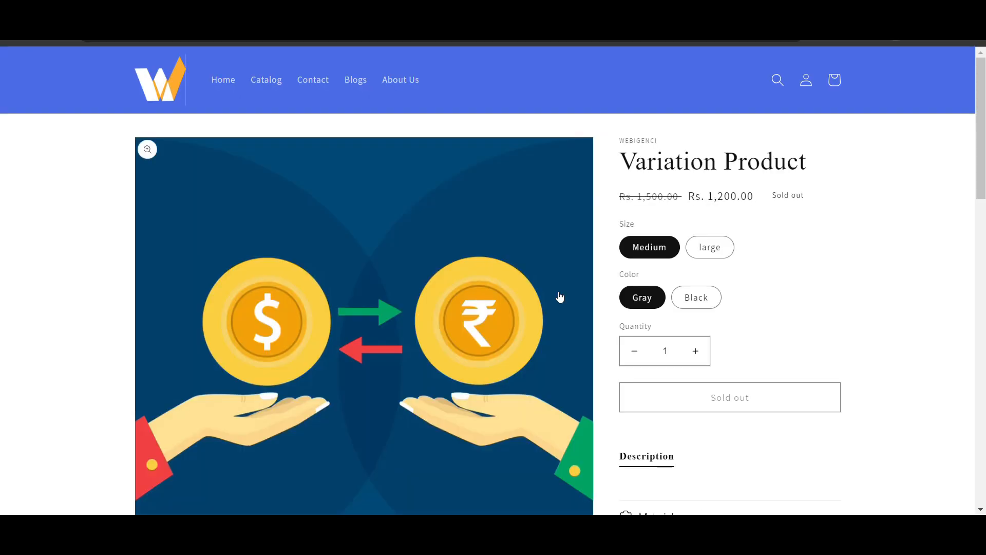
scroll(560, 297, down, 3)
scroll(560, 297, up, 2)
click(710, 189)
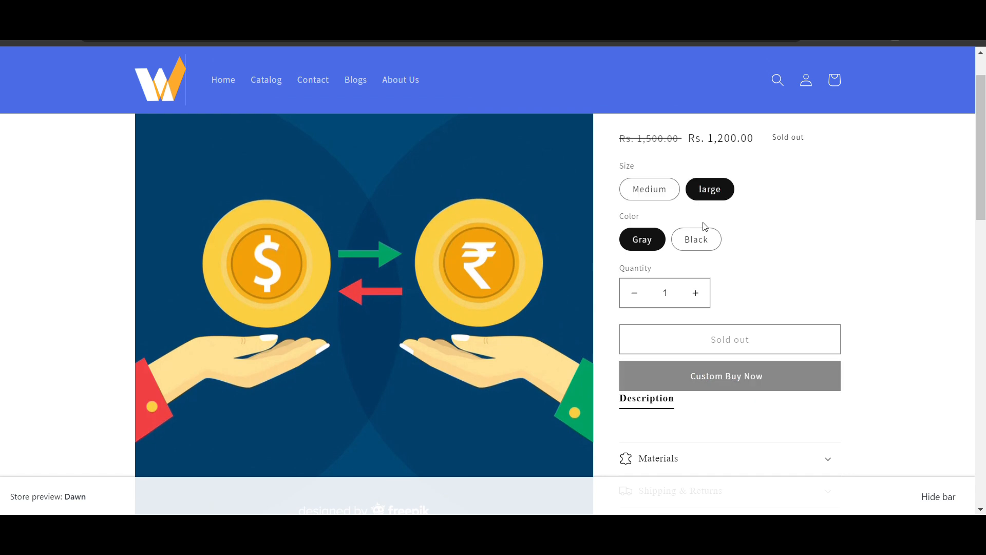
click(704, 238)
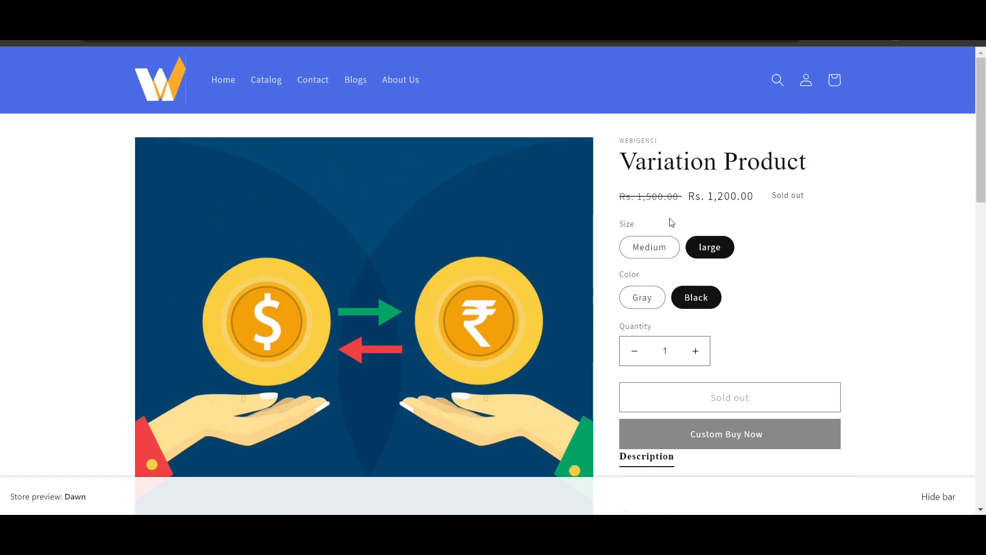
scroll(672, 223, down, 3)
scroll(672, 223, up, 2)
click(442, 11)
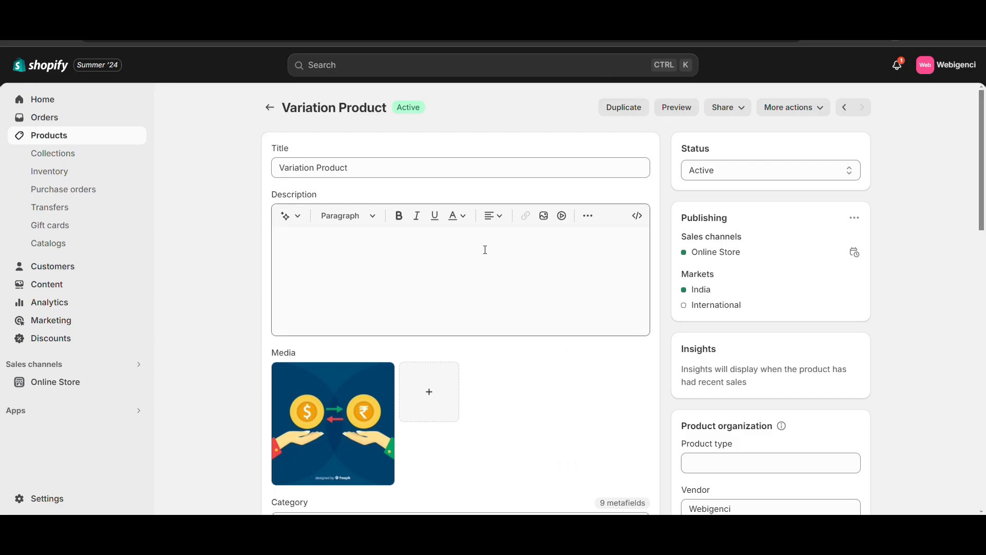
Create and save a manual collection titled Custom Collection
scroll(721, 317, down, 5)
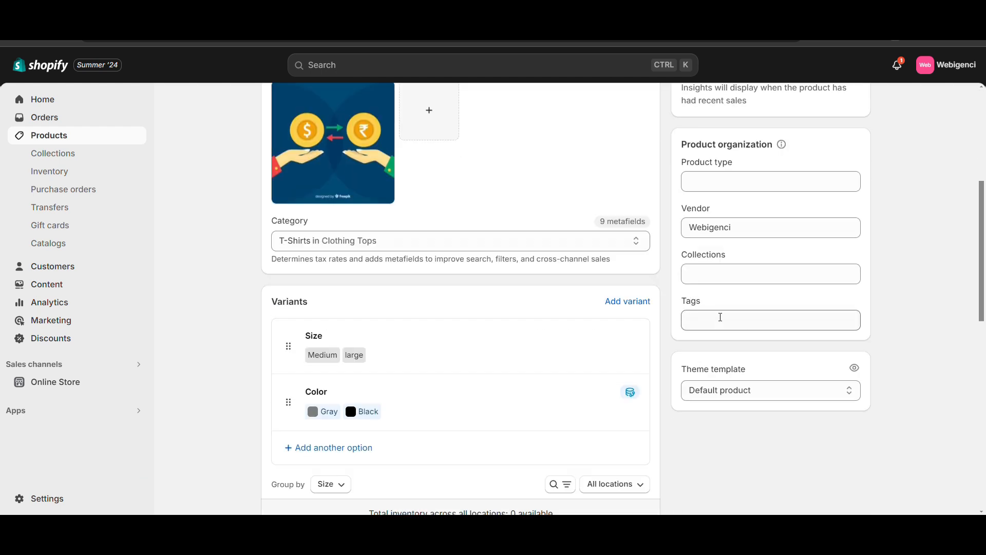
click(67, 156)
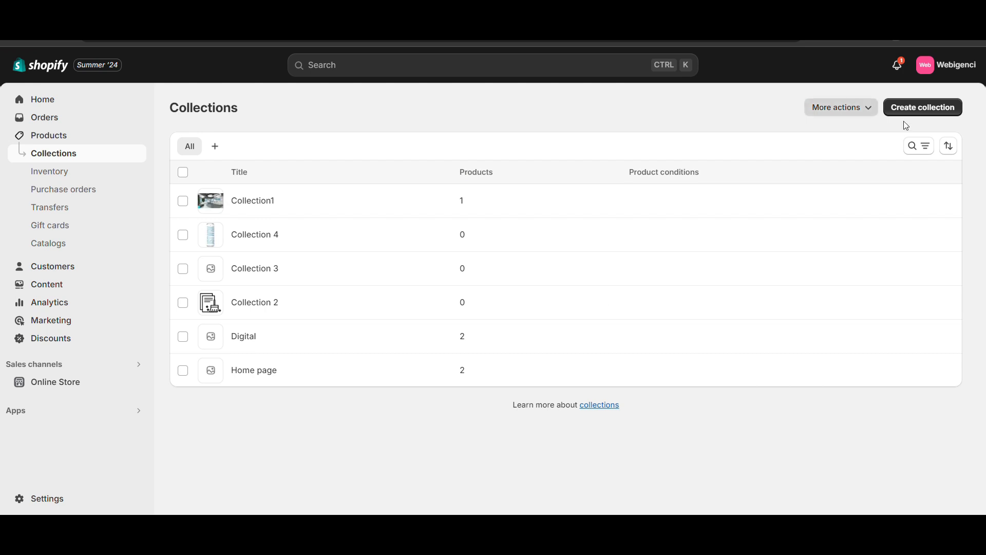
click(933, 110)
click(430, 172)
text(Custom Collection)
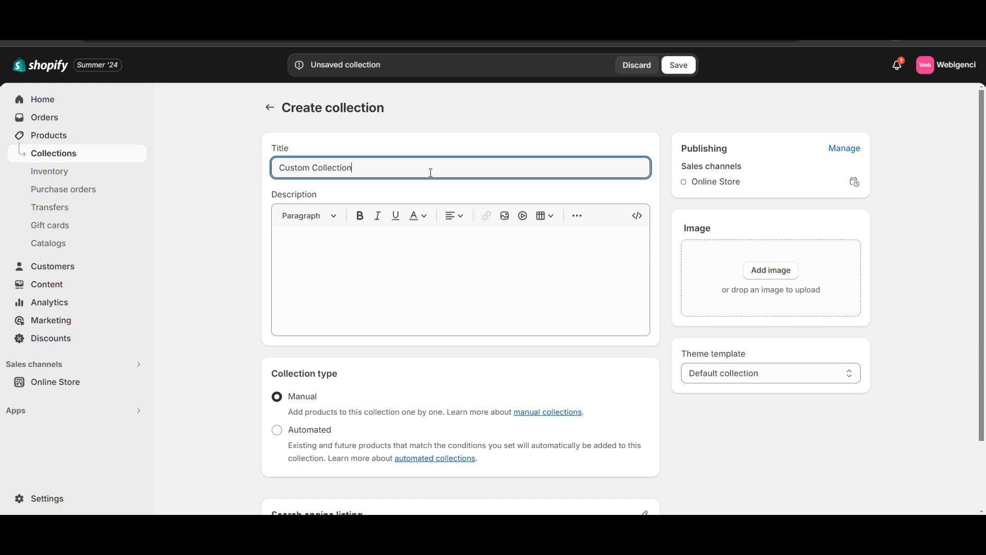
scroll(385, 235, down, 2)
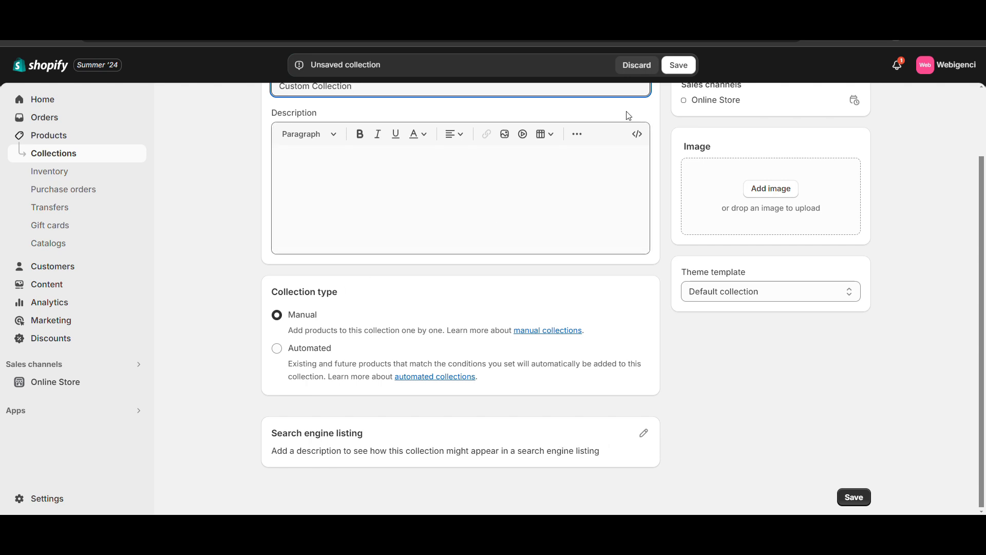
click(678, 65)
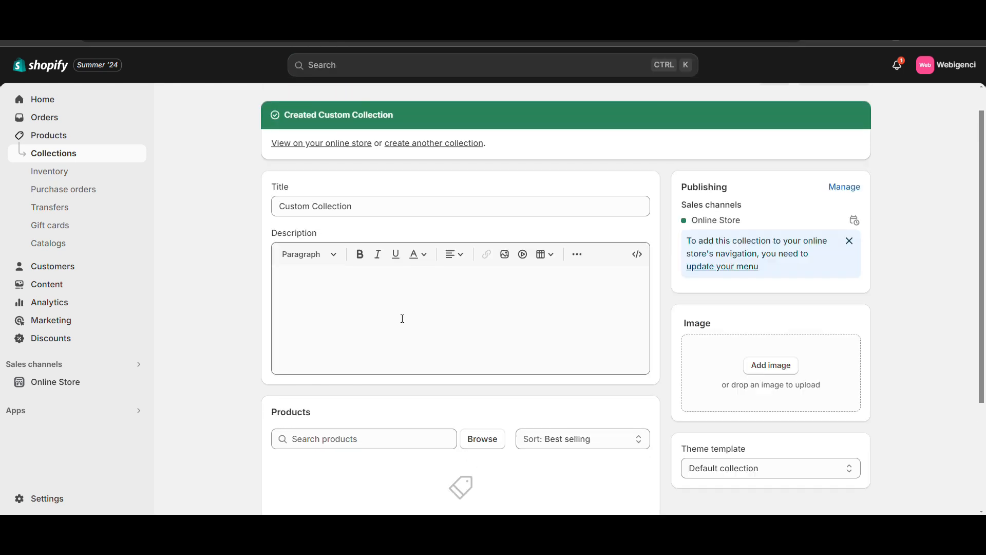
Browse the products available for the Custom Collection without adding any
scroll(463, 329, down, 2)
click(482, 340)
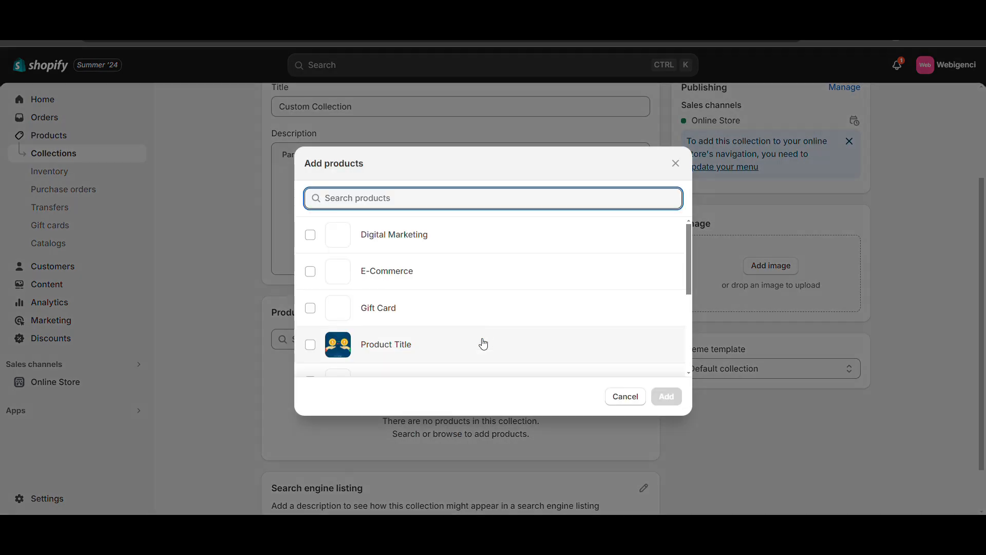
click(626, 396)
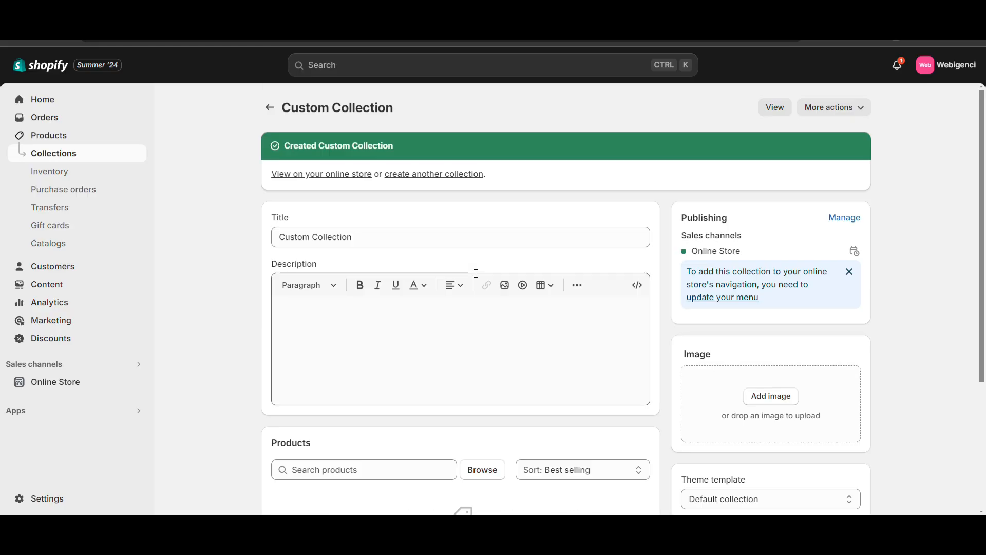
Start another collection titled Auto Collection and set its collection type to Automated
click(403, 177)
click(356, 169)
text(Auto Collec)
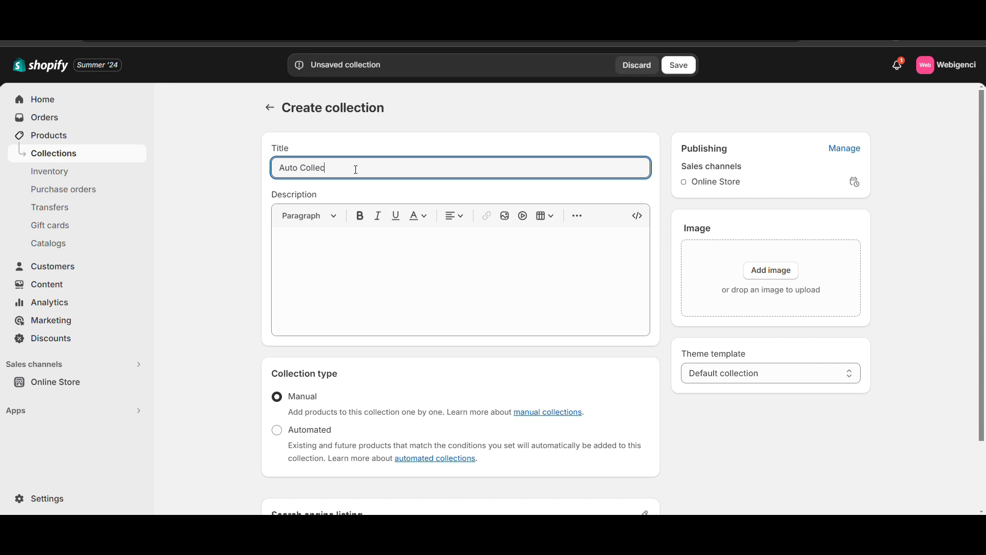
text(tion)
scroll(356, 169, down, 3)
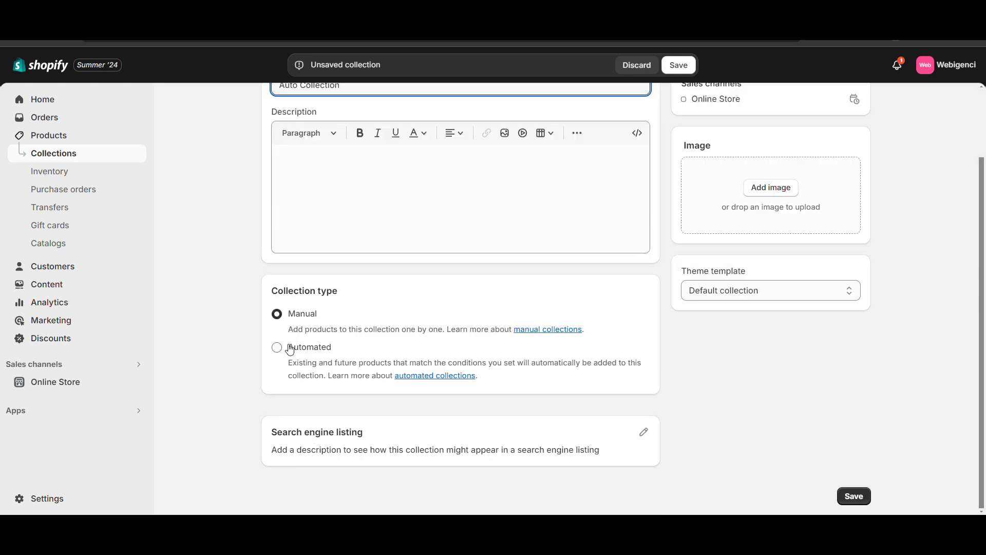
click(288, 348)
scroll(308, 334, down, 2)
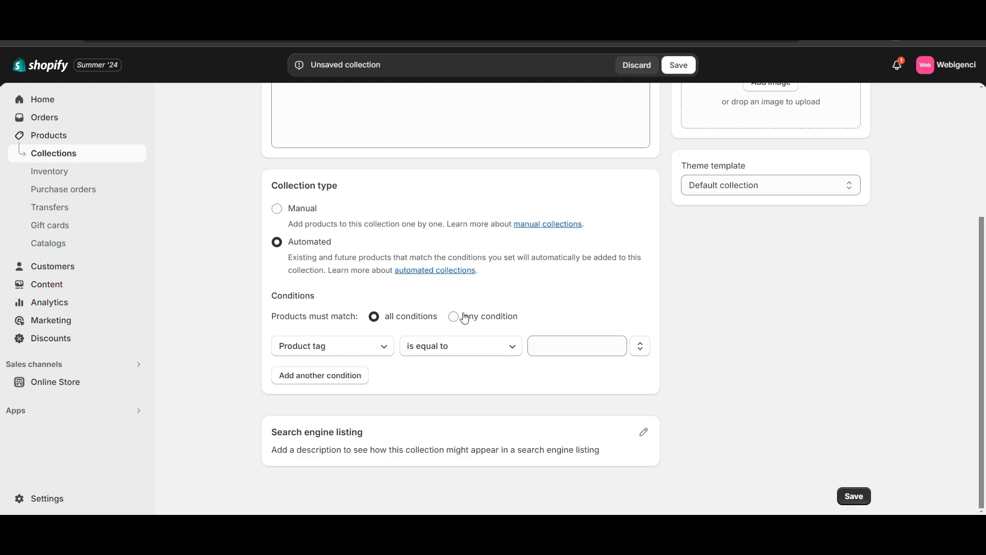
Make products match any condition, and set the condition to product title contains shirt
click(465, 321)
click(331, 354)
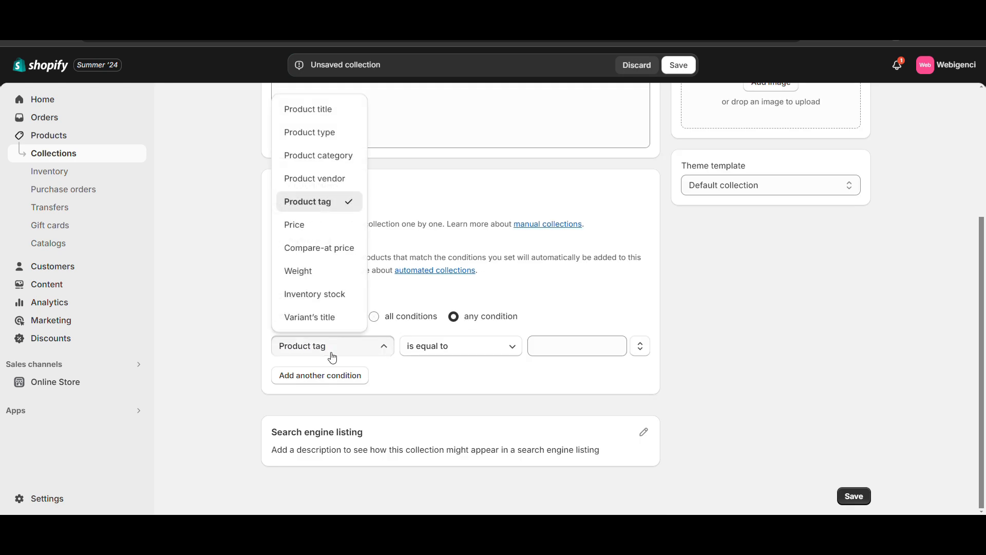
click(330, 111)
click(565, 350)
text(shirt)
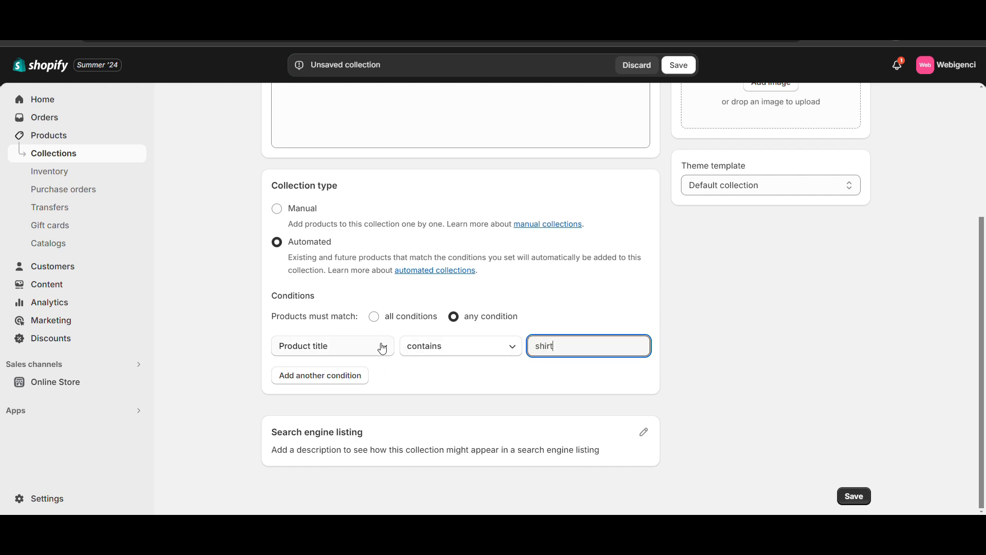
click(381, 347)
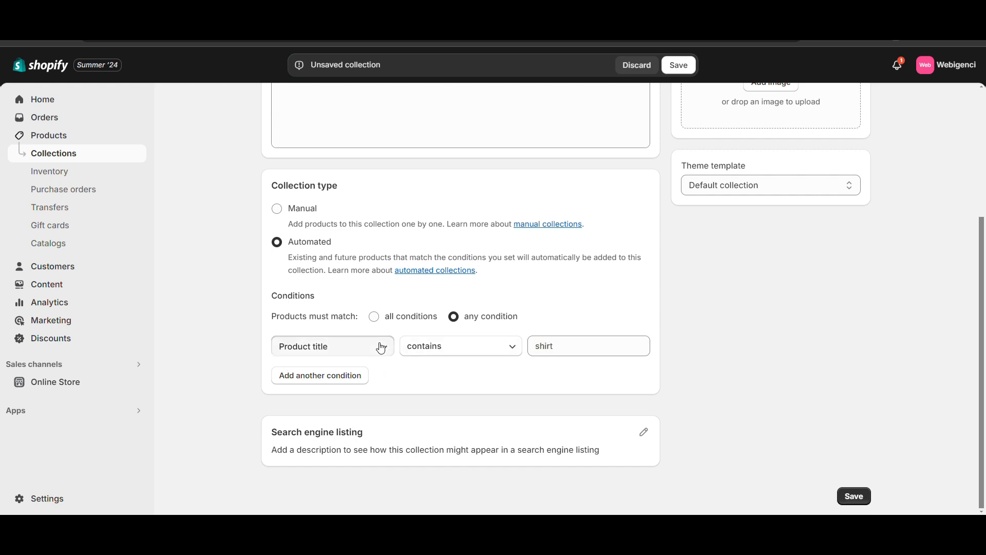
Try Weight as the attribute for Auto Collection's product condition
click(329, 151)
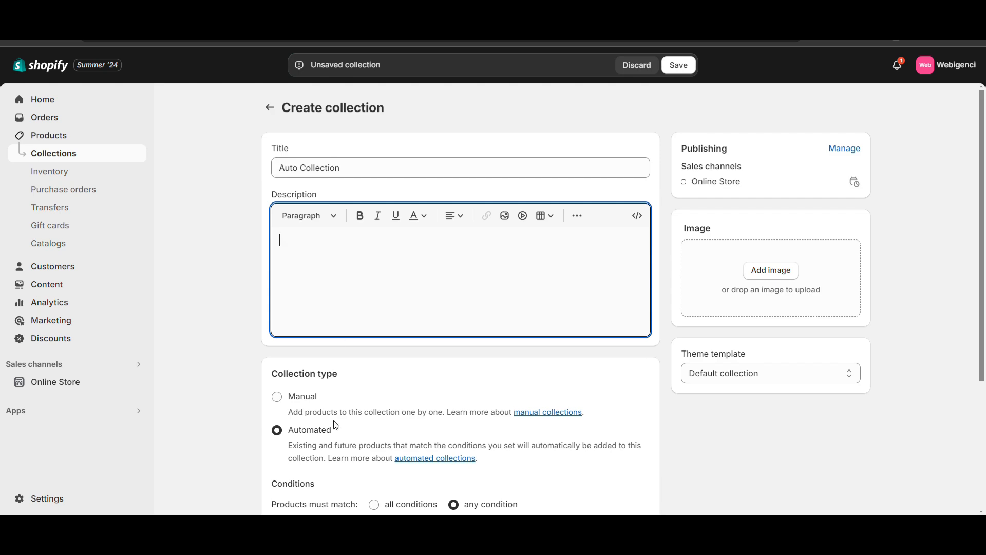
scroll(340, 304, down, 3)
click(353, 354)
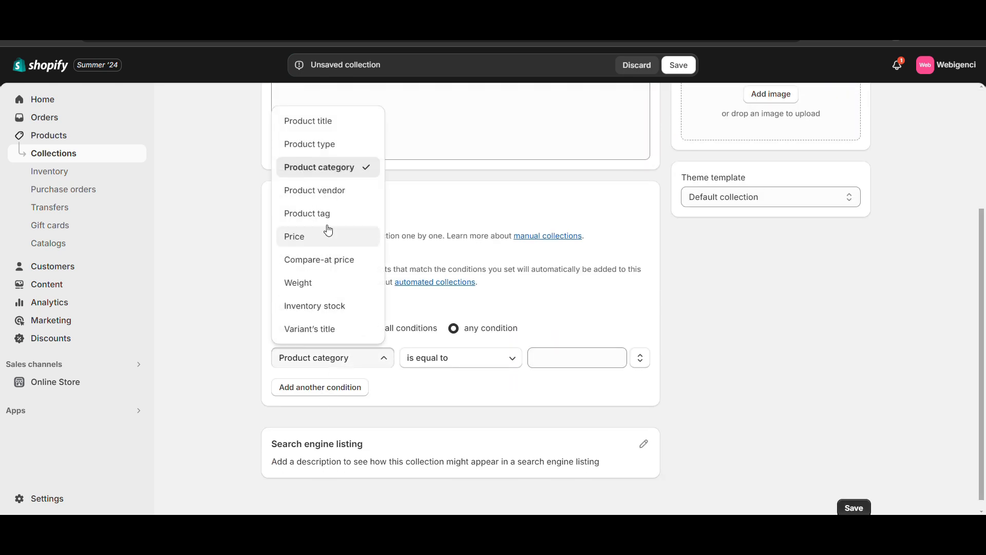
click(318, 282)
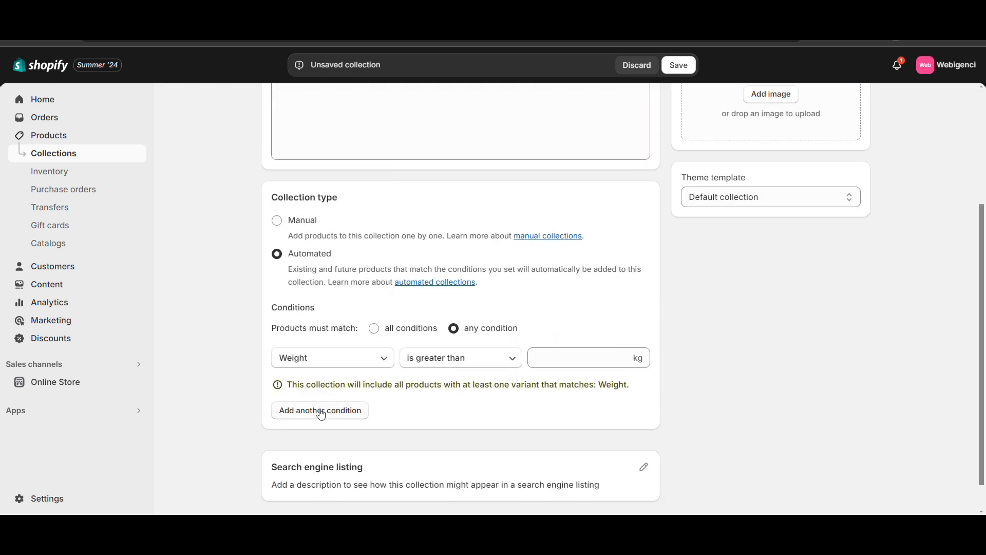
Set the condition to product tag is equal to ctag, and save Auto Collection
click(341, 361)
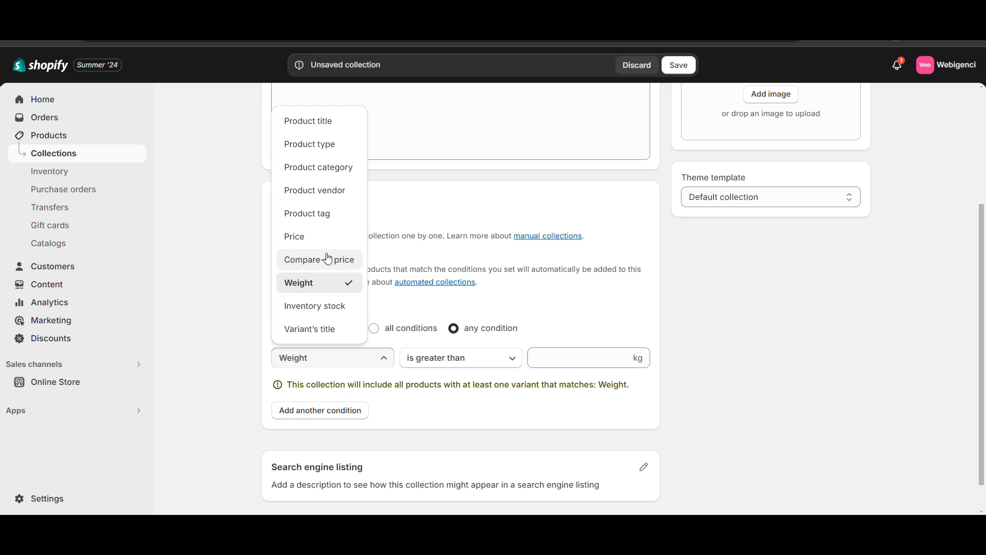
click(316, 215)
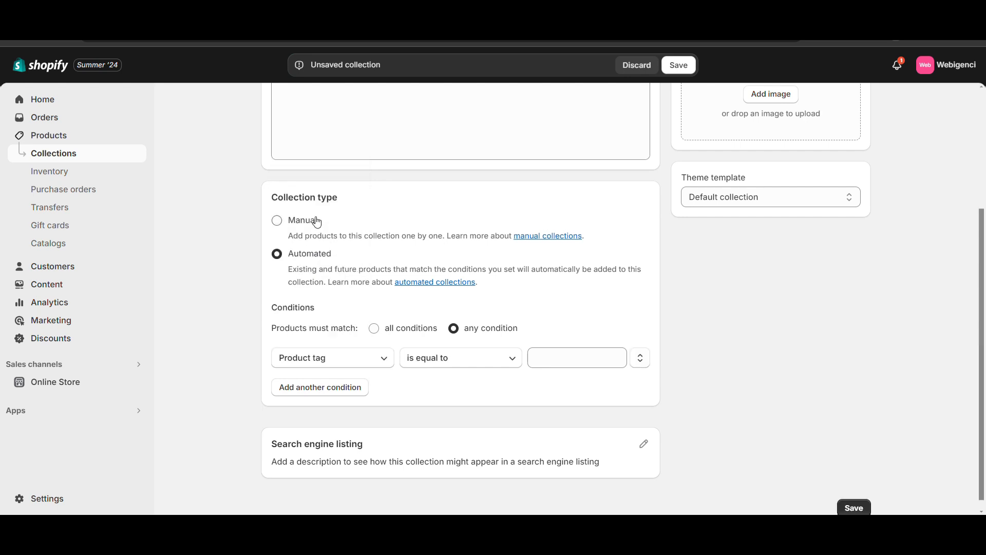
click(563, 366)
text(tag)
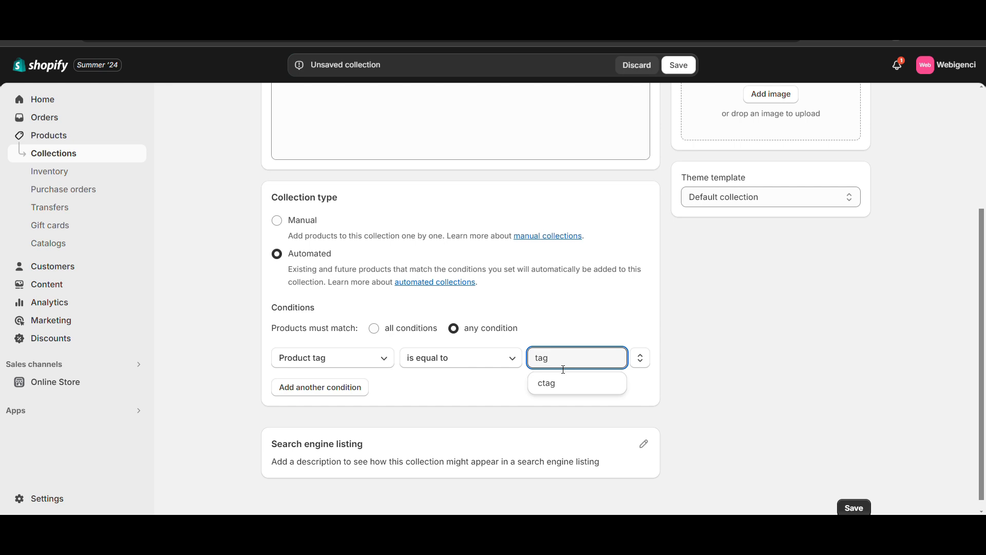
click(565, 390)
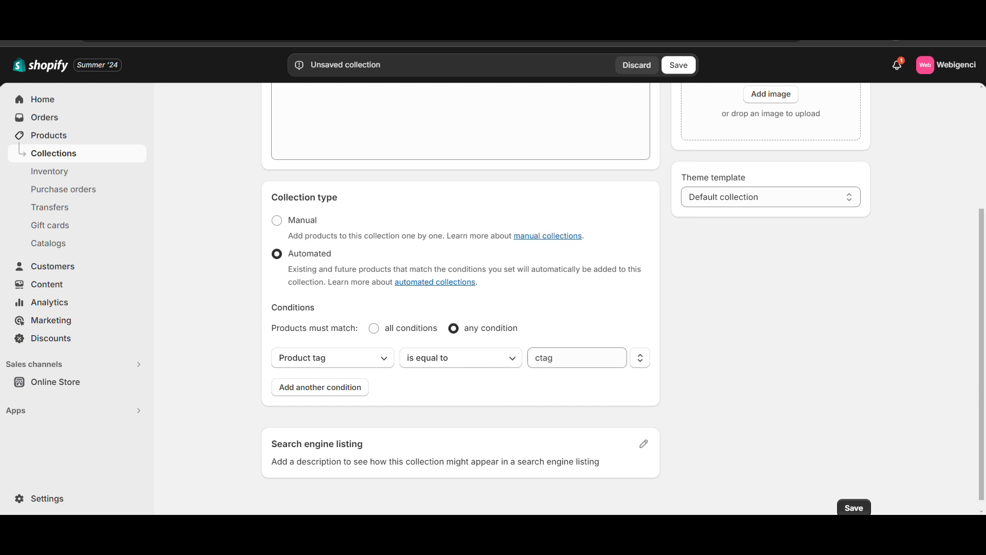
click(679, 62)
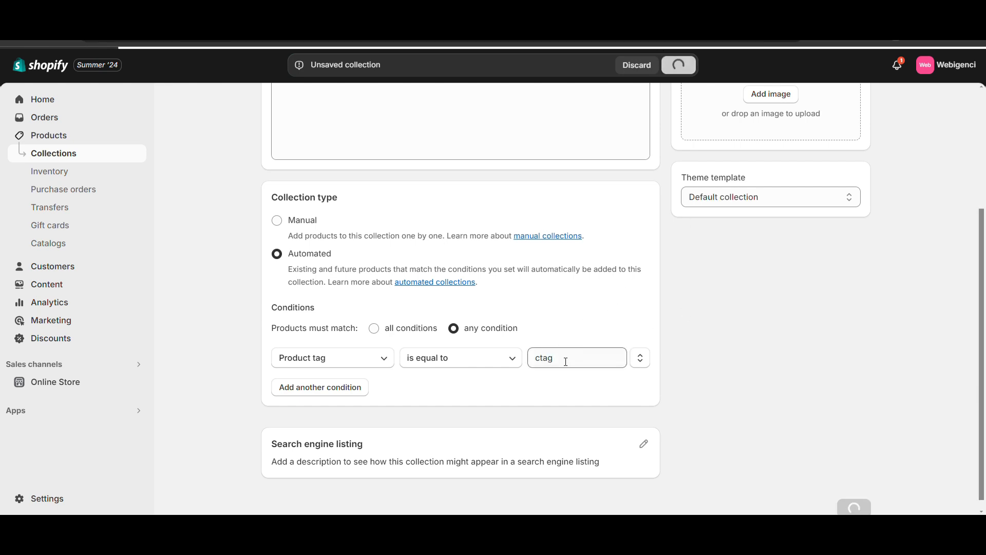
Review the products matched by Auto Collection, view the collection on the online store, and return to the store admin
scroll(591, 346, down, 4)
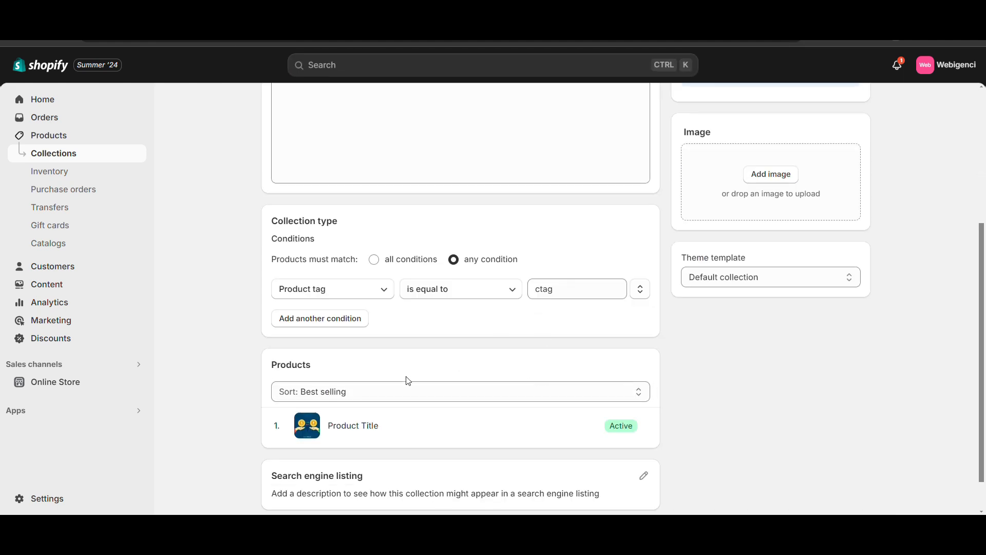
scroll(409, 380, down, 1)
scroll(371, 396, up, 5)
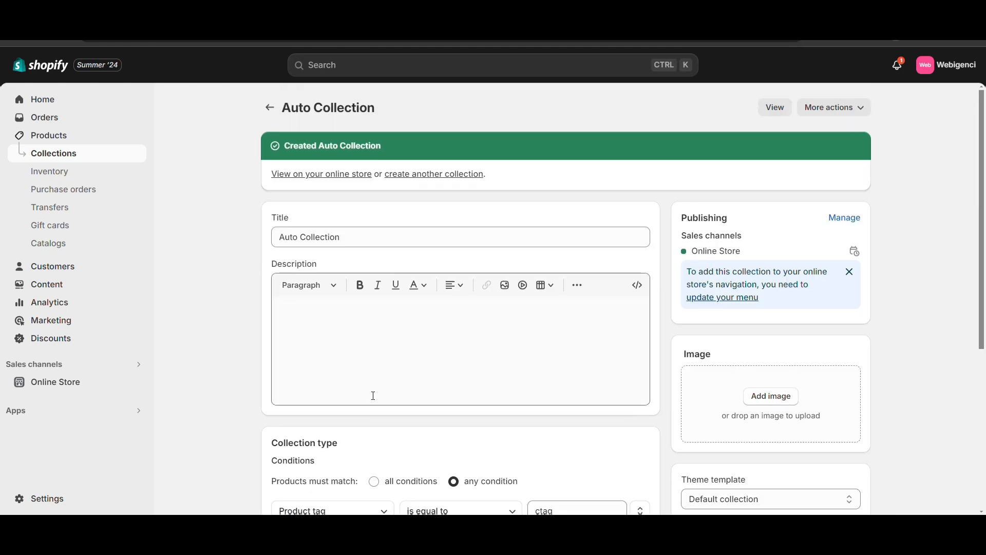
click(333, 175)
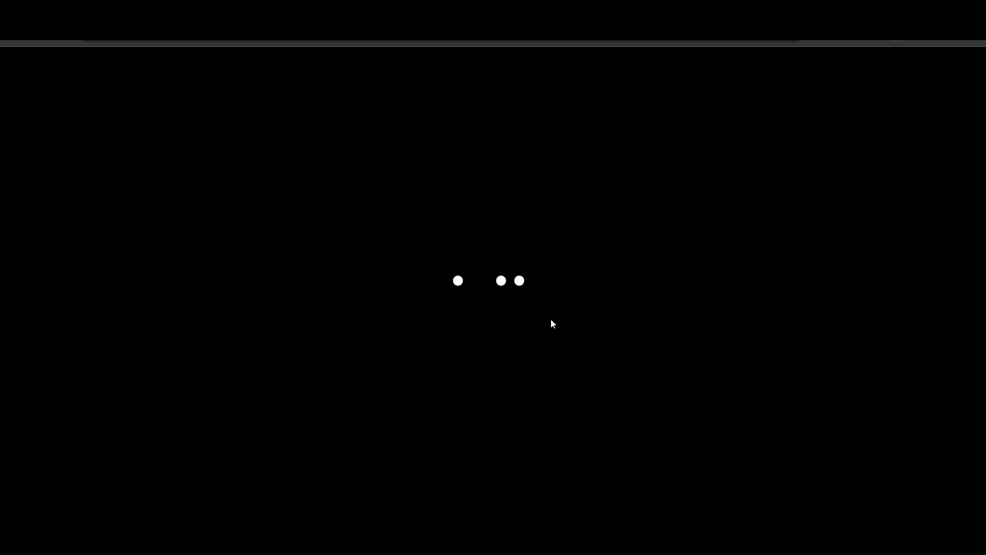
scroll(541, 339, down, 1)
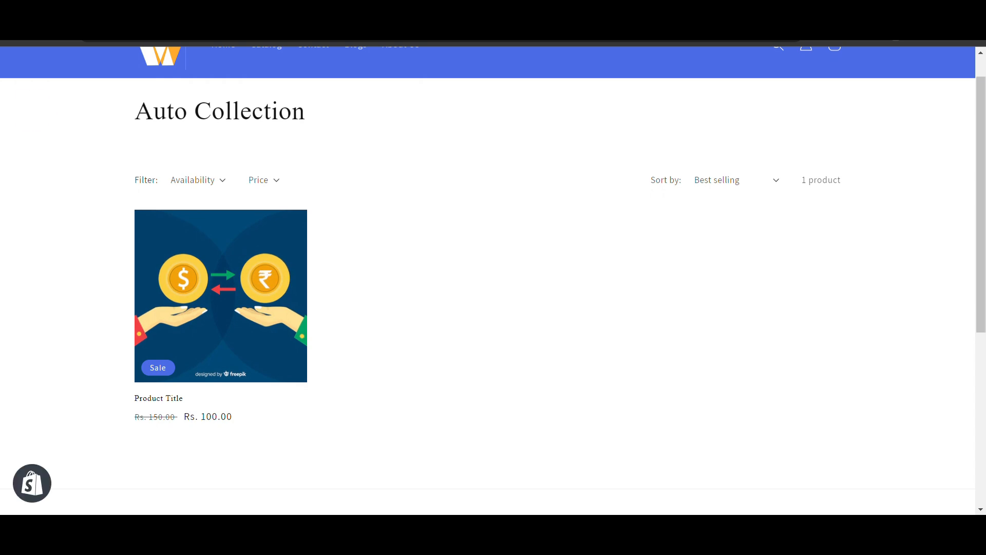
click(175, 10)
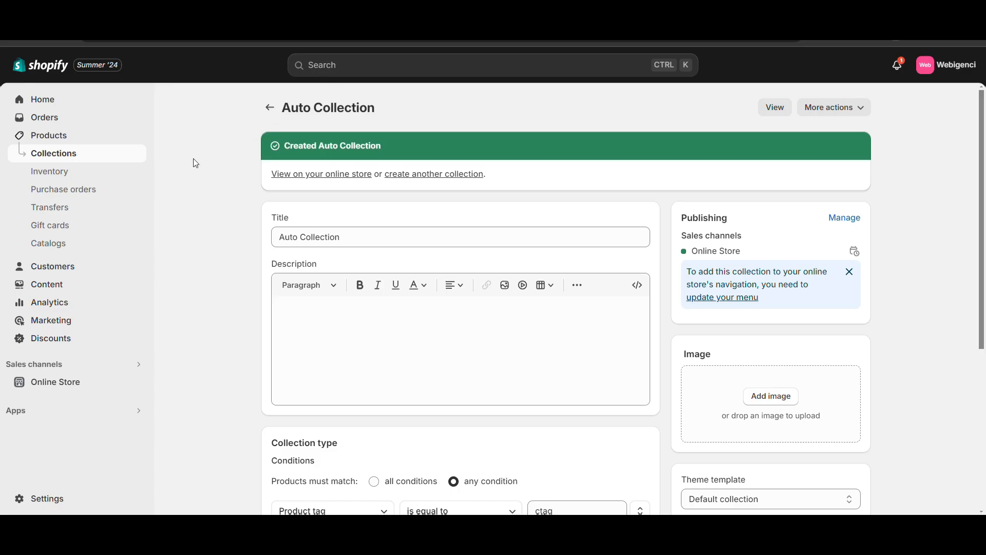